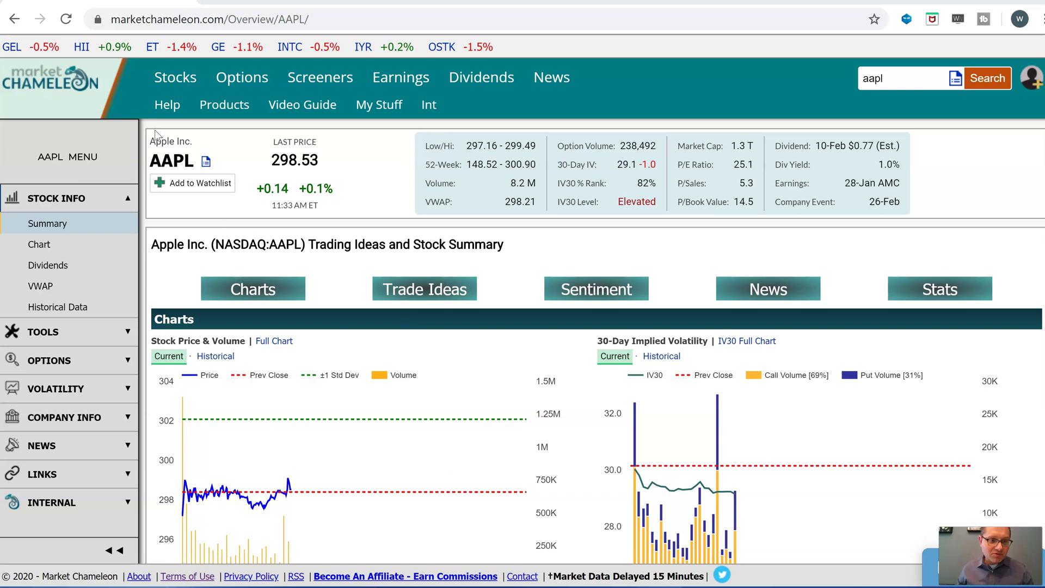
# - Scroll the AAPL summary down to Performance Comparison and highlight the SPY return column
pyautogui.moveTo(196, 165); pyautogui.dragTo(150, 162)
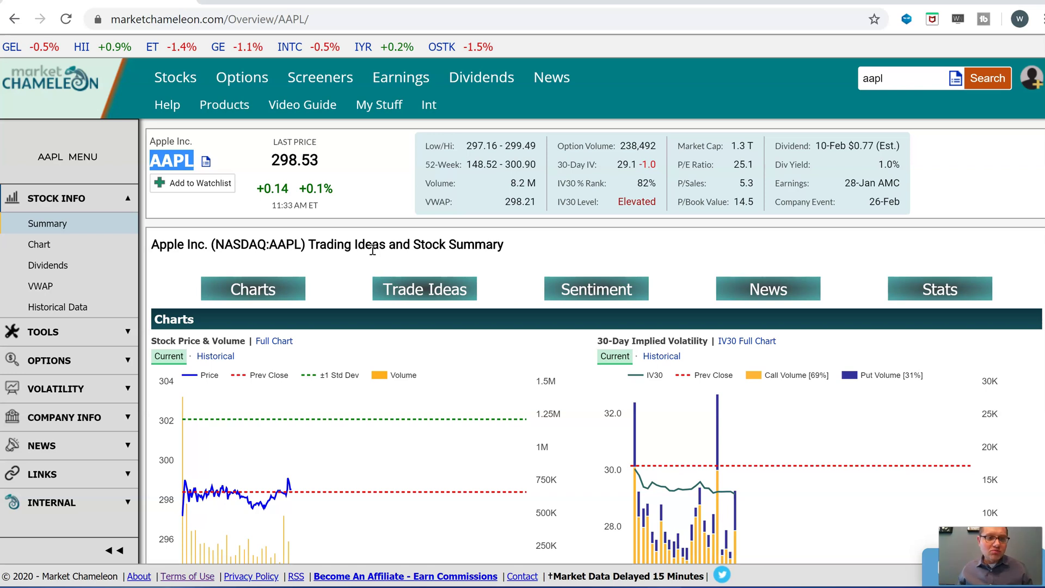
pyautogui.scroll(-20, 547, 337)
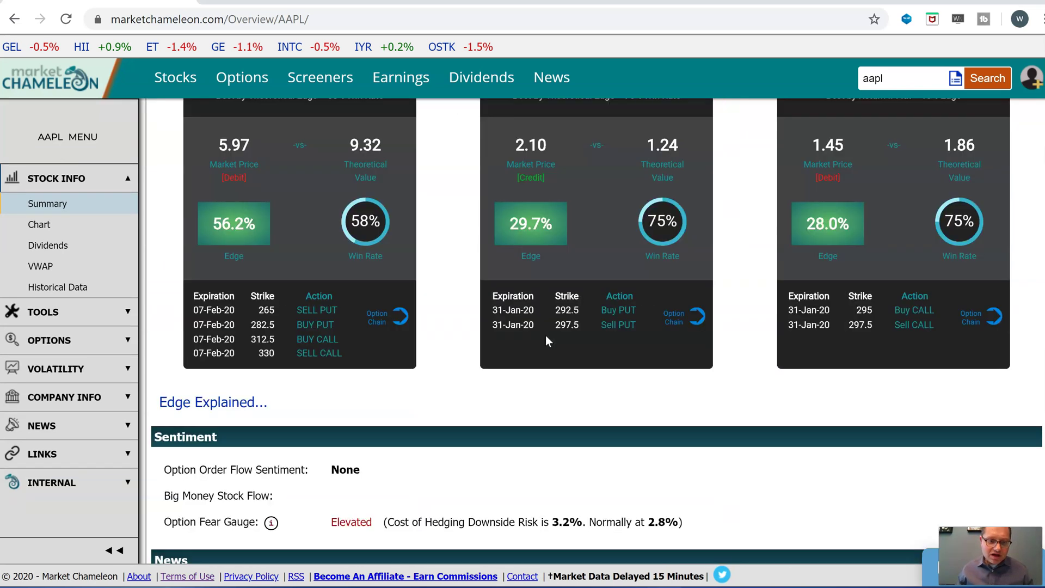
pyautogui.scroll(-10, 546, 335)
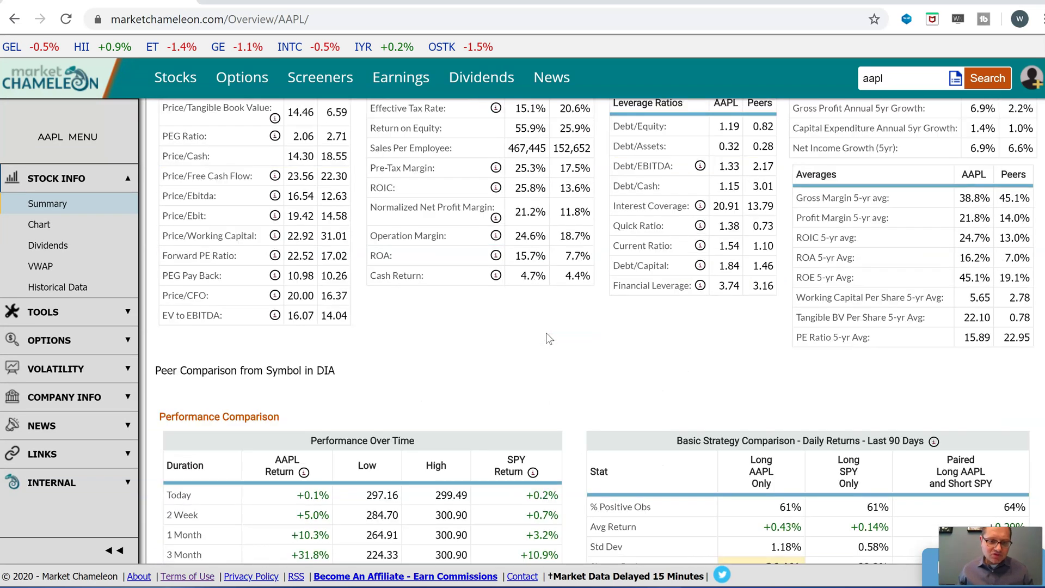
pyautogui.moveTo(527, 213); pyautogui.dragTo(505, 217)
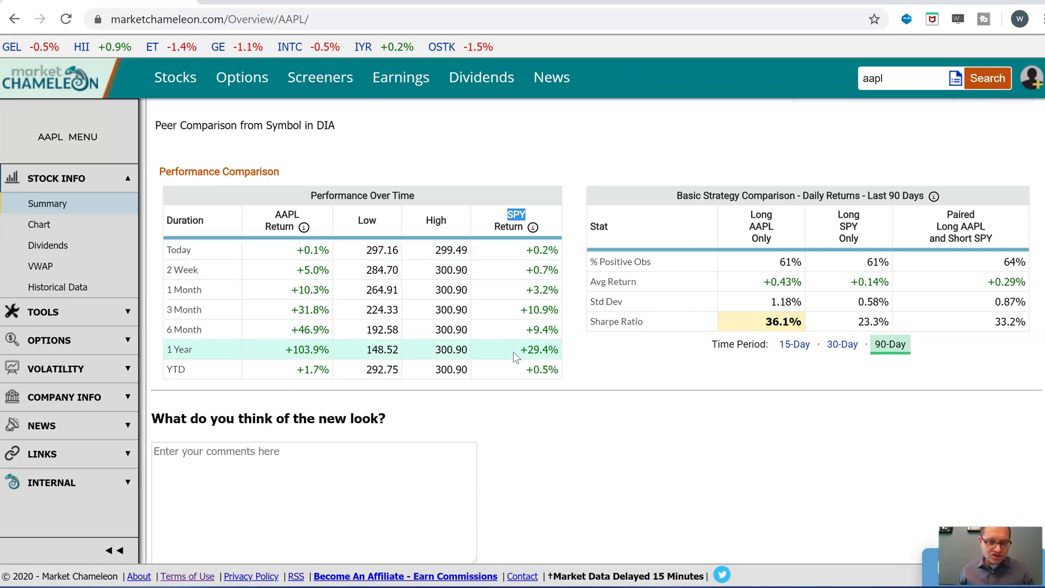
pyautogui.moveTo(300, 216); pyautogui.dragTo(282, 215)
pyautogui.moveTo(215, 266); pyautogui.dragTo(166, 266)
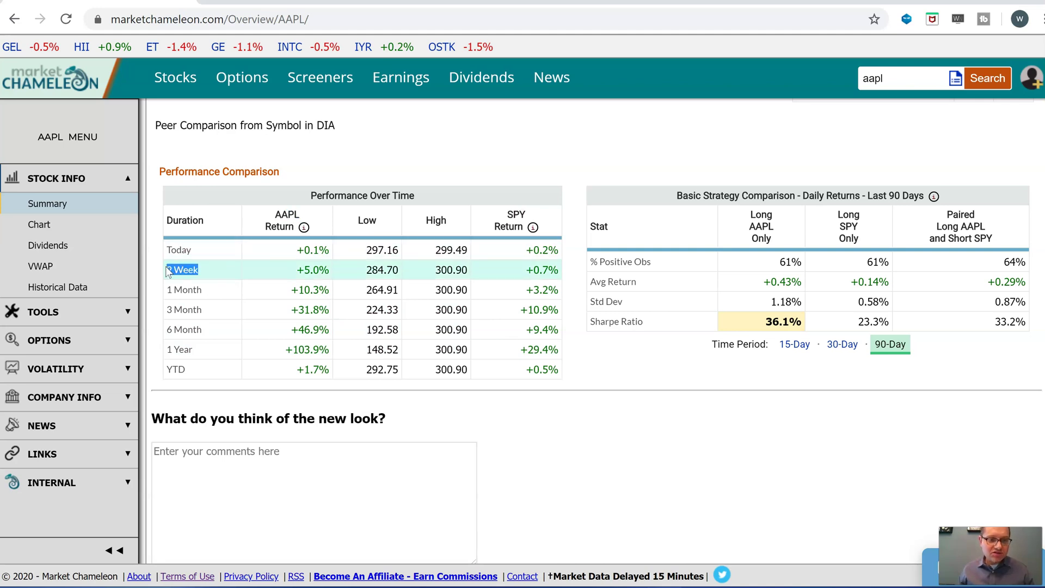
pyautogui.moveTo(214, 289); pyautogui.dragTo(180, 193)
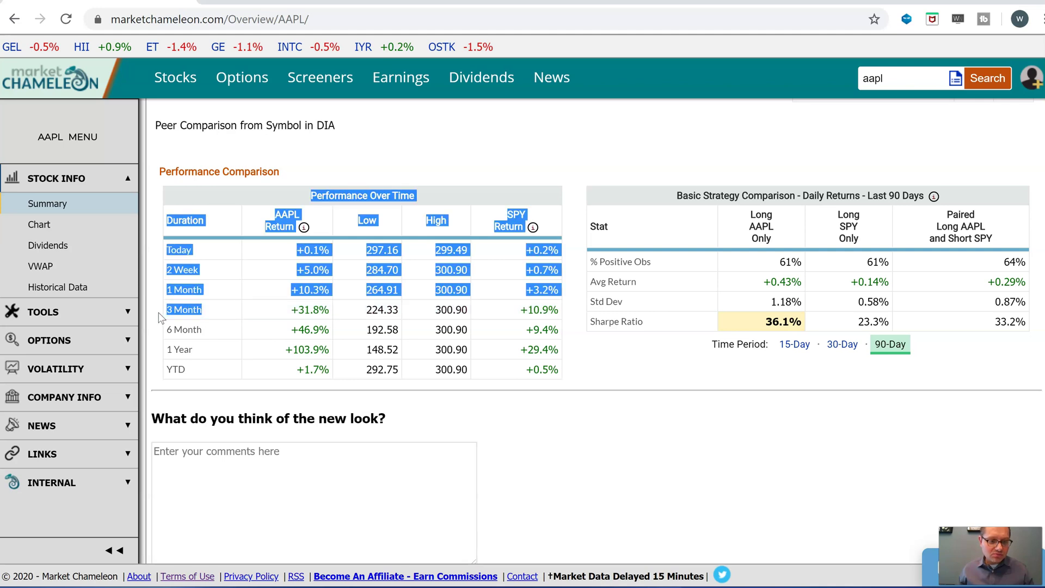
pyautogui.click(305, 321)
pyautogui.moveTo(329, 312); pyautogui.dragTo(294, 312)
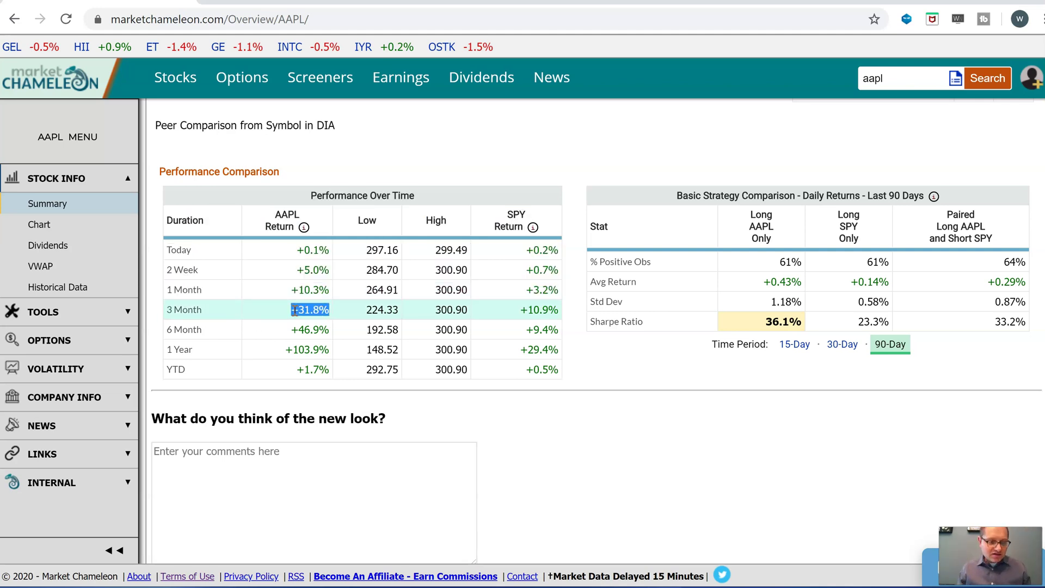
pyautogui.click(213, 315)
pyautogui.moveTo(213, 314); pyautogui.dragTo(166, 312)
pyautogui.click(166, 311)
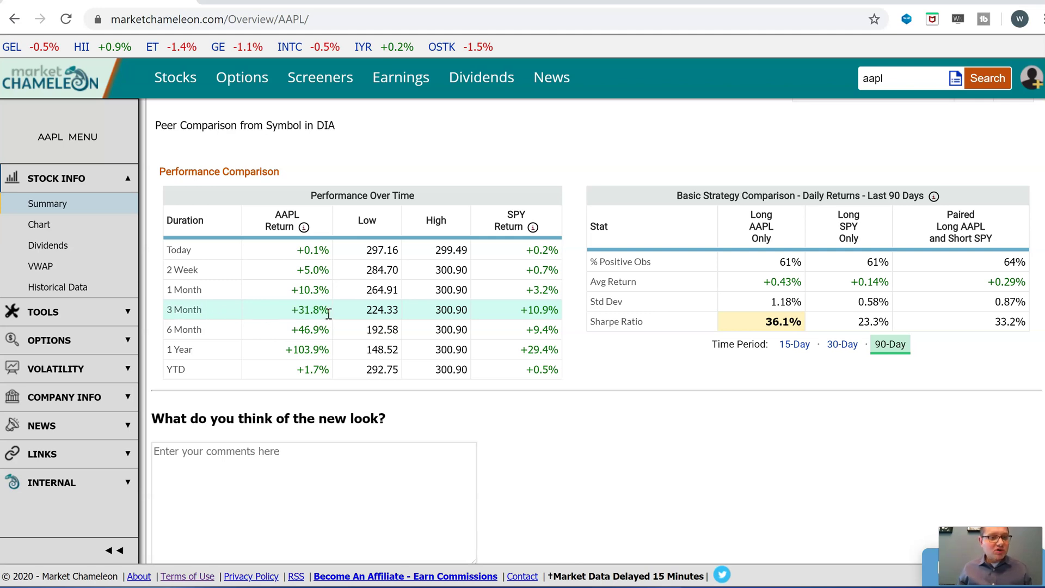
pyautogui.moveTo(329, 312); pyautogui.dragTo(291, 311)
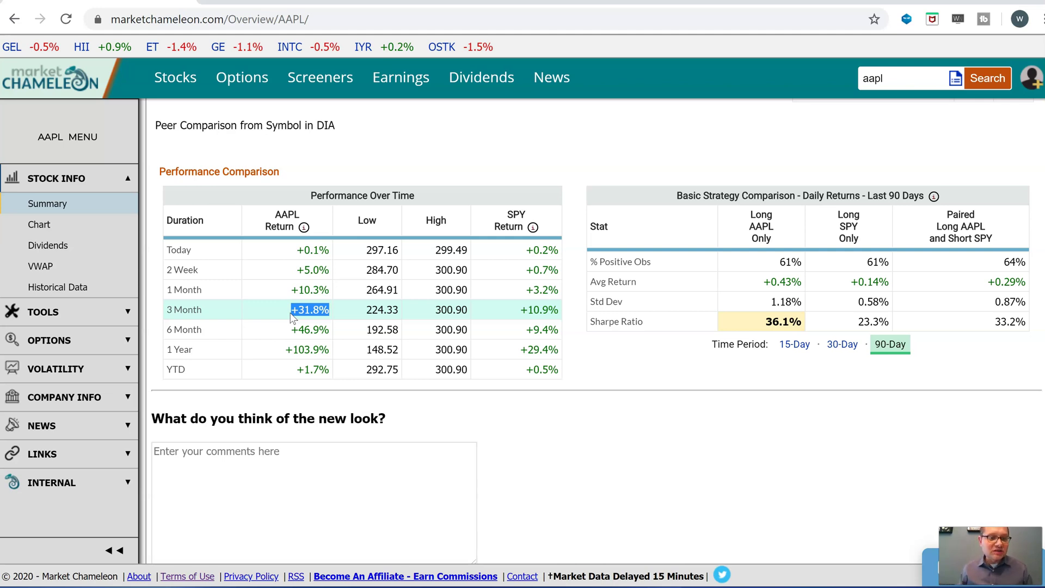
pyautogui.click(330, 310)
pyautogui.moveTo(330, 311); pyautogui.dragTo(294, 310)
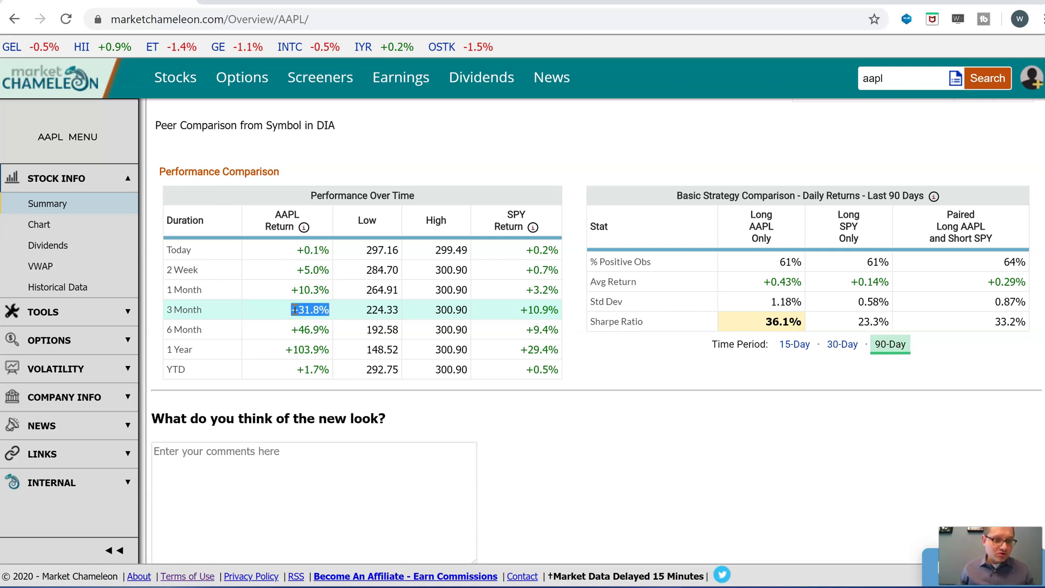
pyautogui.click(564, 314)
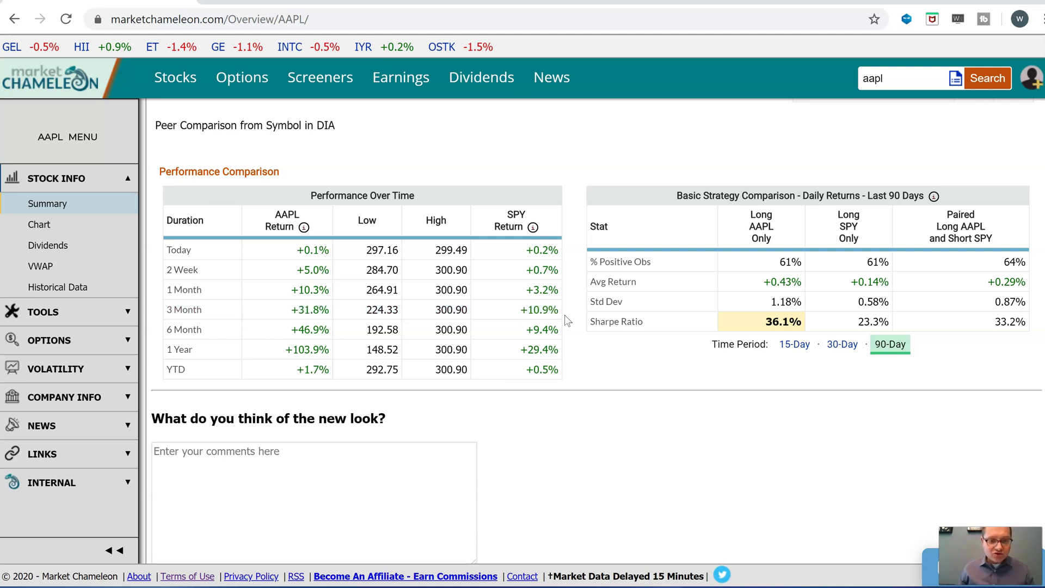
pyautogui.moveTo(560, 309); pyautogui.dragTo(523, 310)
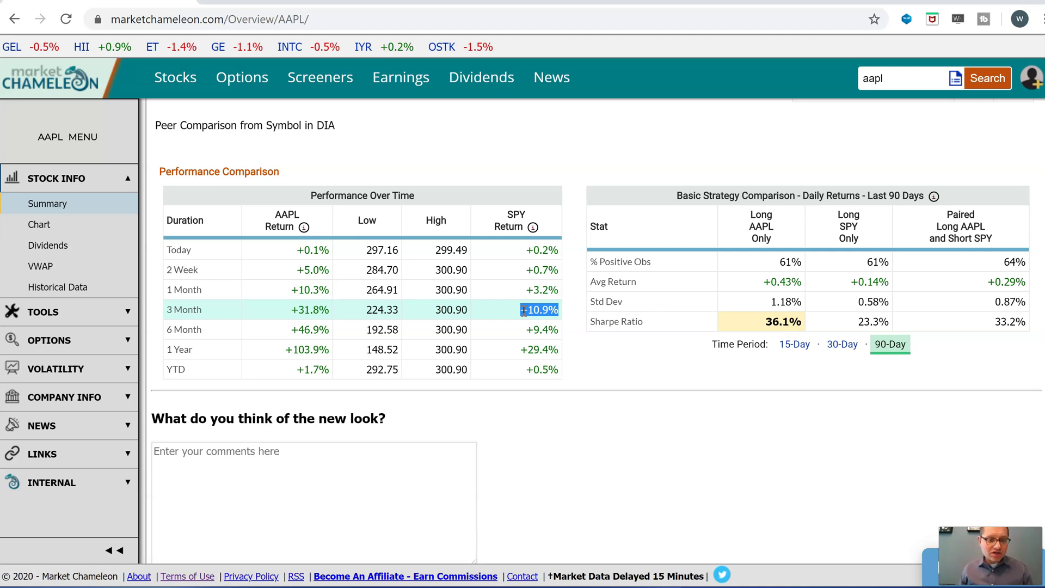
pyautogui.moveTo(330, 351); pyautogui.dragTo(291, 310)
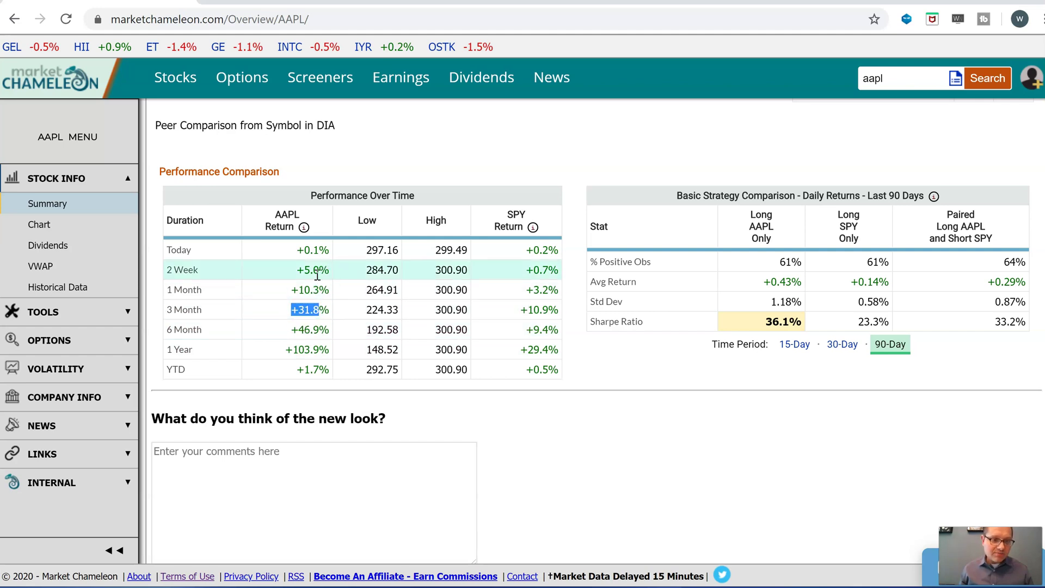
pyautogui.moveTo(330, 270); pyautogui.dragTo(285, 268)
pyautogui.moveTo(561, 270); pyautogui.dragTo(521, 267)
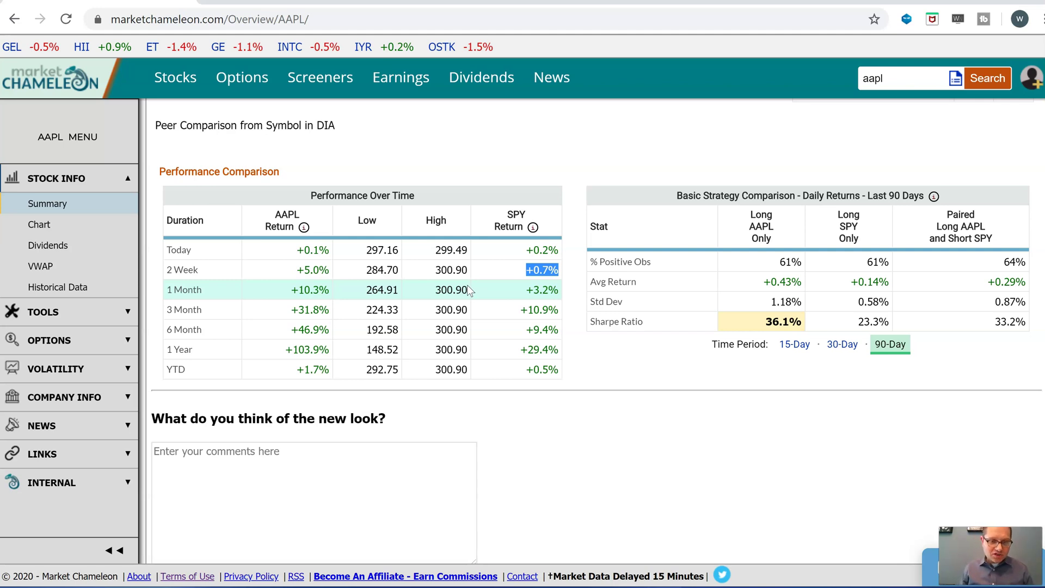
pyautogui.moveTo(806, 259); pyautogui.dragTo(789, 260)
pyautogui.moveTo(891, 262); pyautogui.dragTo(851, 260)
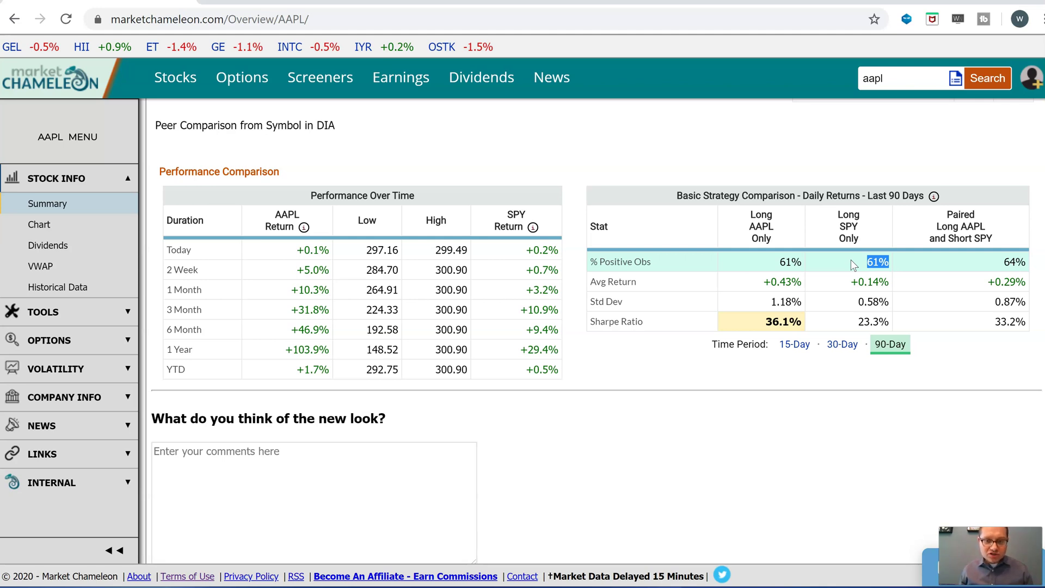
pyautogui.moveTo(774, 225); pyautogui.dragTo(747, 231)
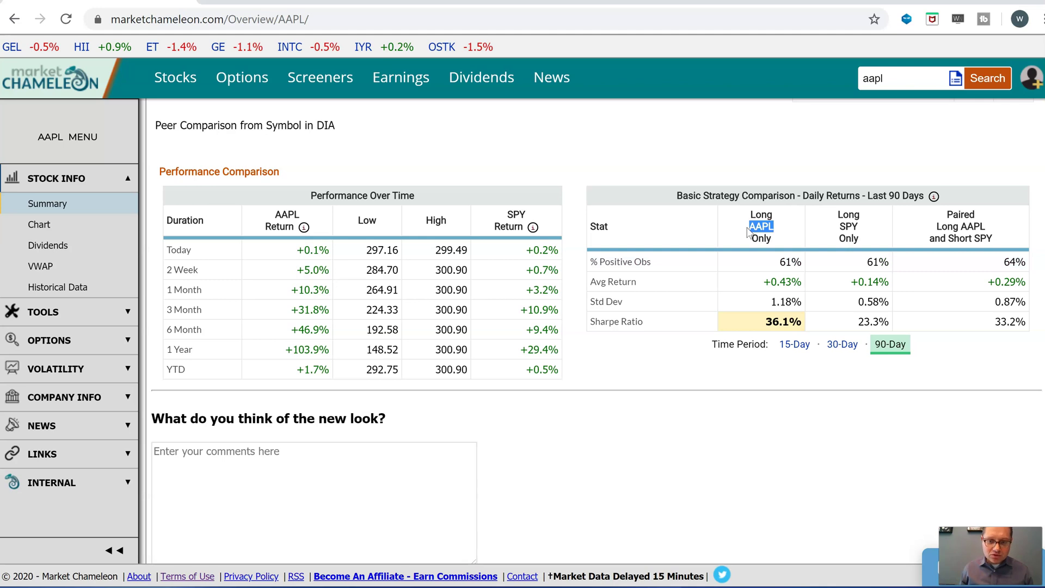
pyautogui.moveTo(866, 228); pyautogui.dragTo(834, 224)
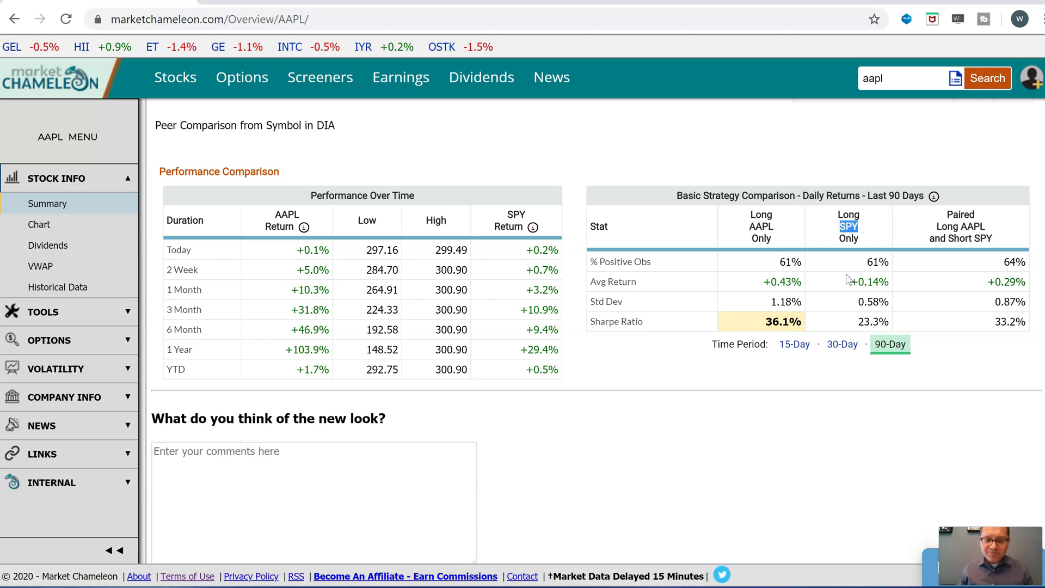
pyautogui.moveTo(925, 196); pyautogui.dragTo(887, 196)
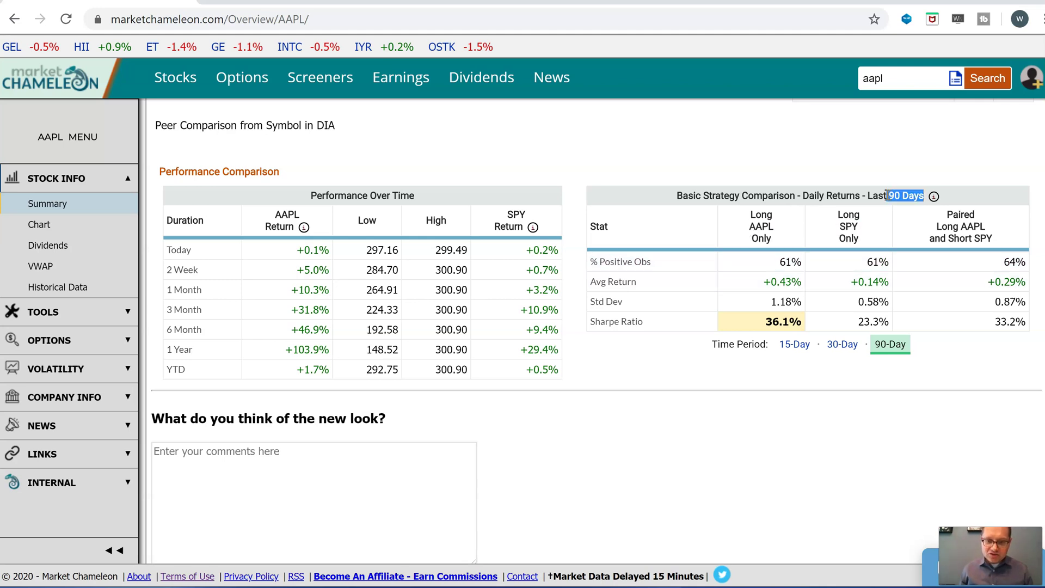
pyautogui.click(842, 347)
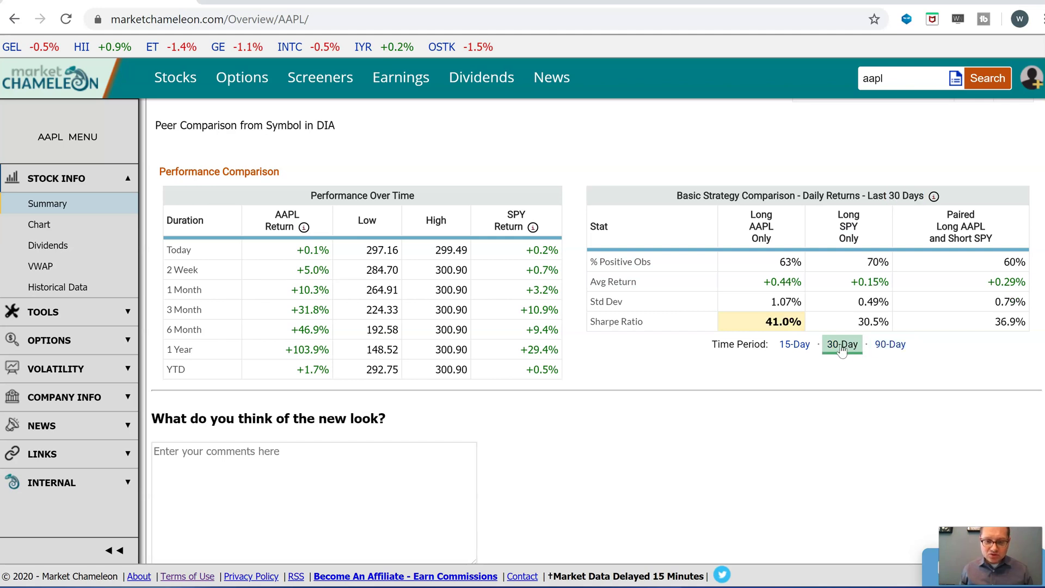
pyautogui.click(796, 347)
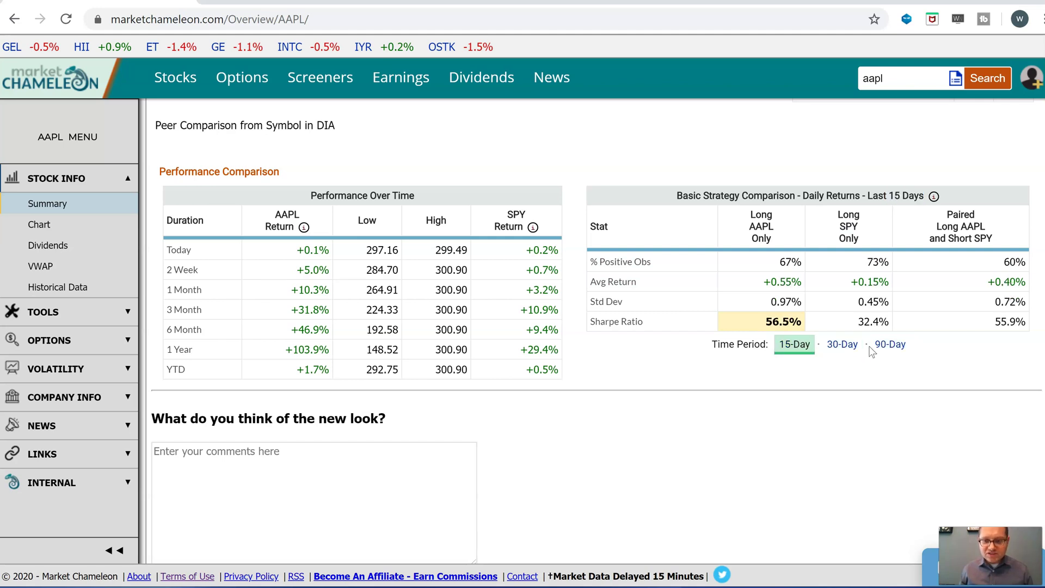
pyautogui.click(890, 348)
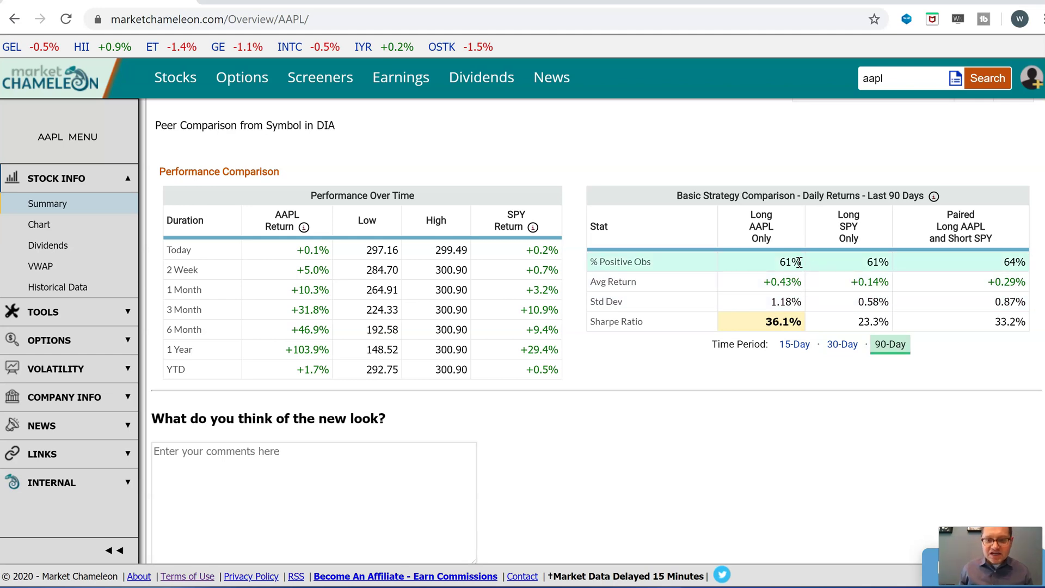
pyautogui.moveTo(802, 263); pyautogui.dragTo(782, 263)
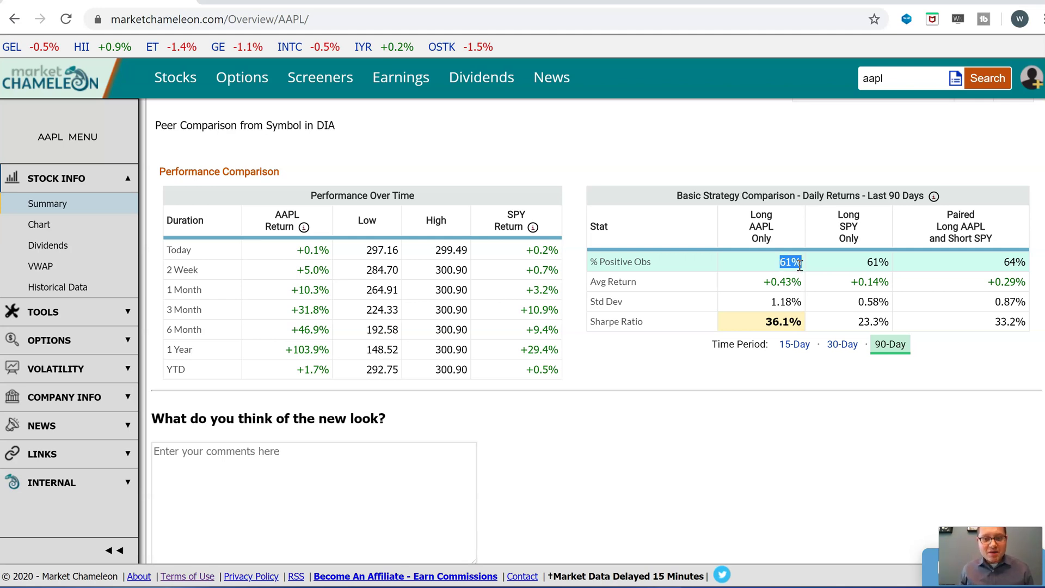
pyautogui.click(893, 265)
pyautogui.moveTo(885, 264); pyautogui.dragTo(866, 266)
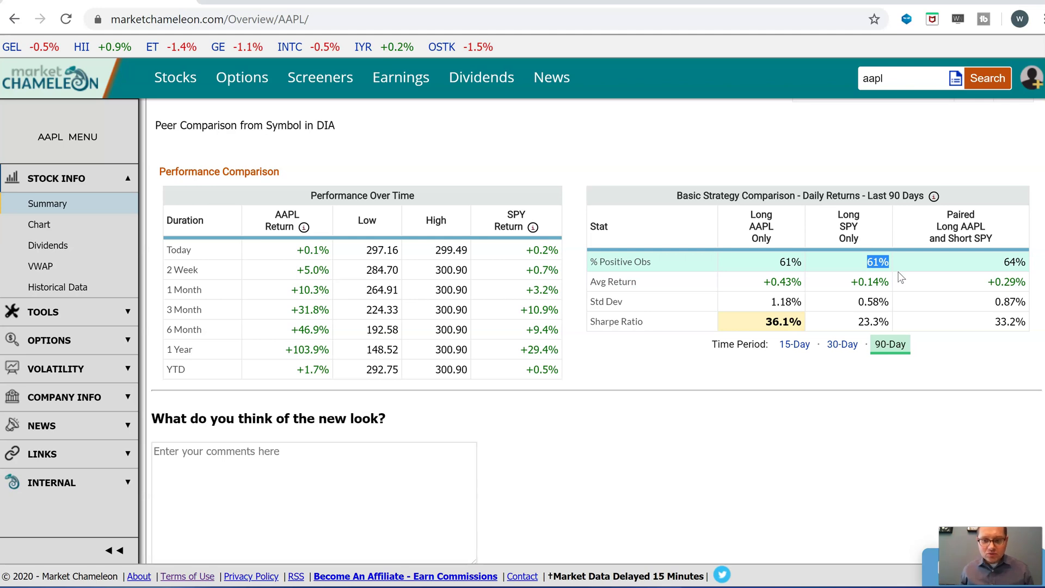
pyautogui.moveTo(637, 282); pyautogui.dragTo(594, 281)
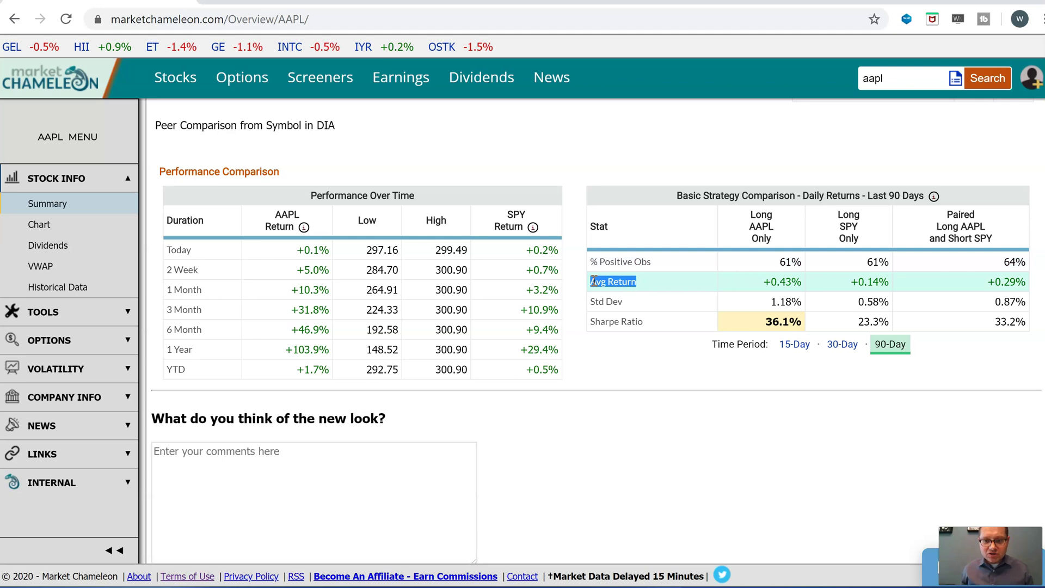
pyautogui.moveTo(802, 282); pyautogui.dragTo(765, 286)
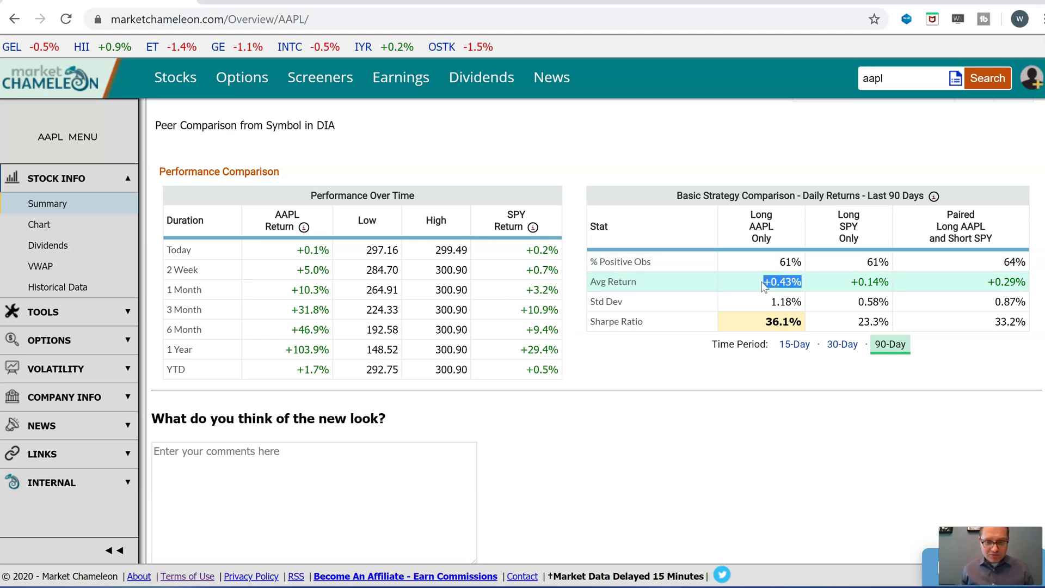
pyautogui.click(890, 280)
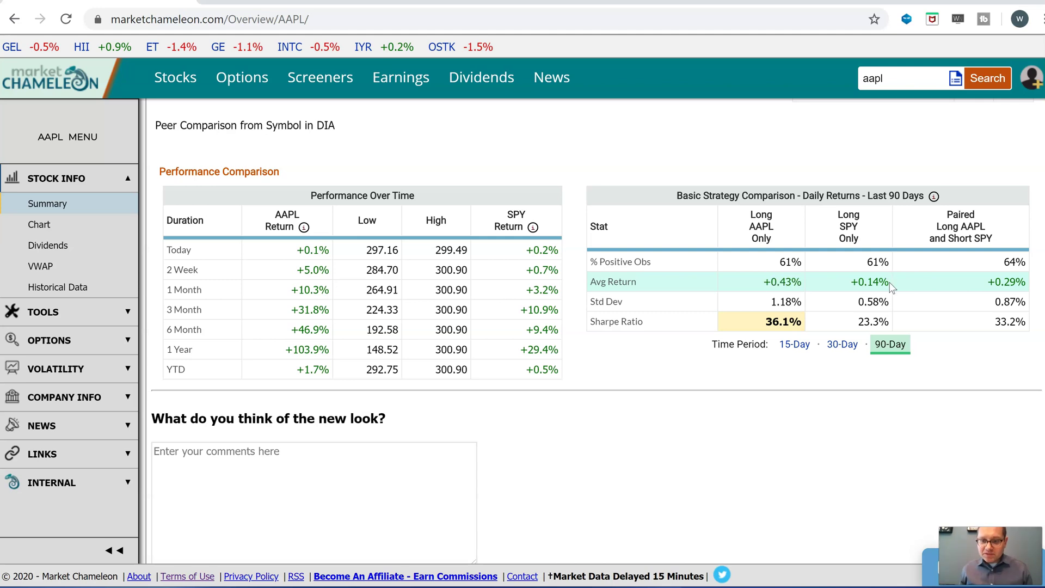
pyautogui.moveTo(889, 280); pyautogui.dragTo(850, 282)
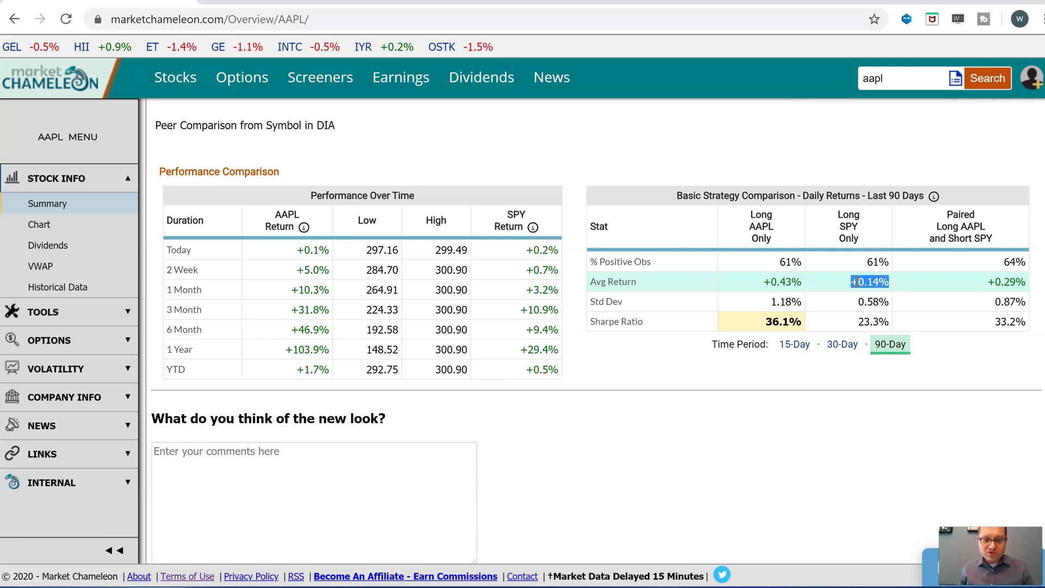
pyautogui.click(798, 280)
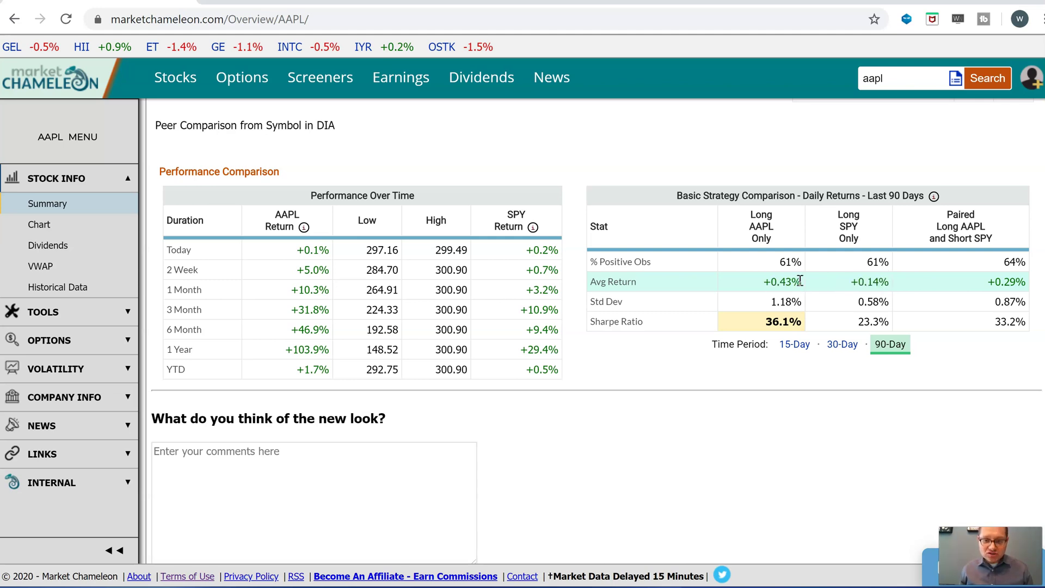
pyautogui.moveTo(802, 281); pyautogui.dragTo(768, 281)
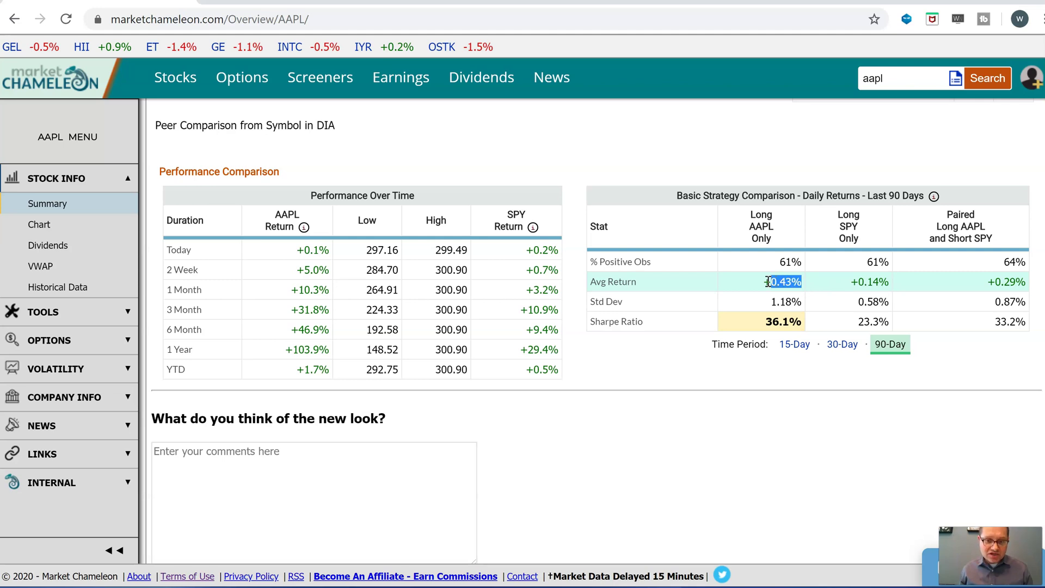
pyautogui.moveTo(891, 281); pyautogui.dragTo(852, 281)
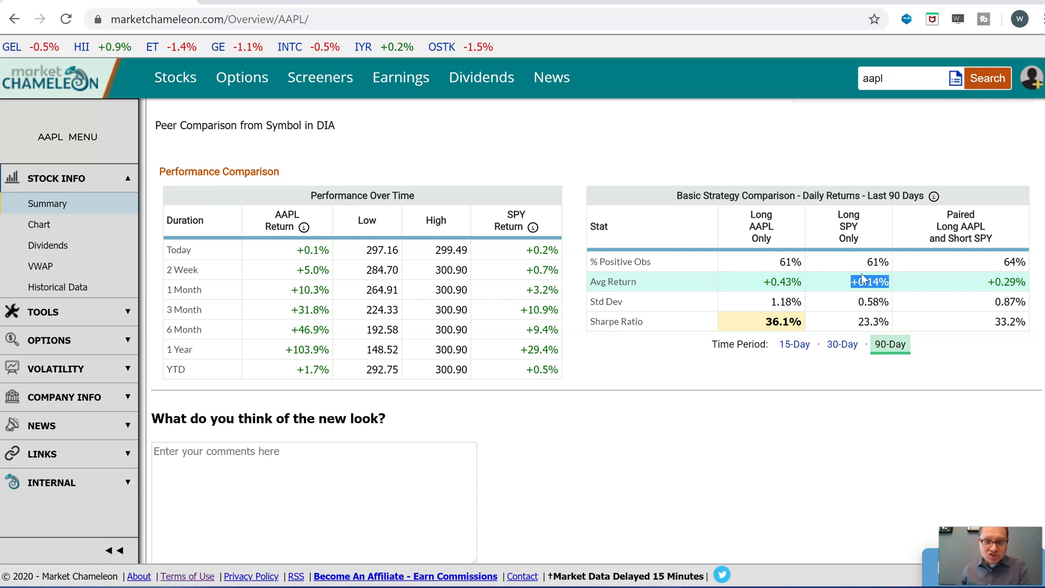
pyautogui.click(801, 303)
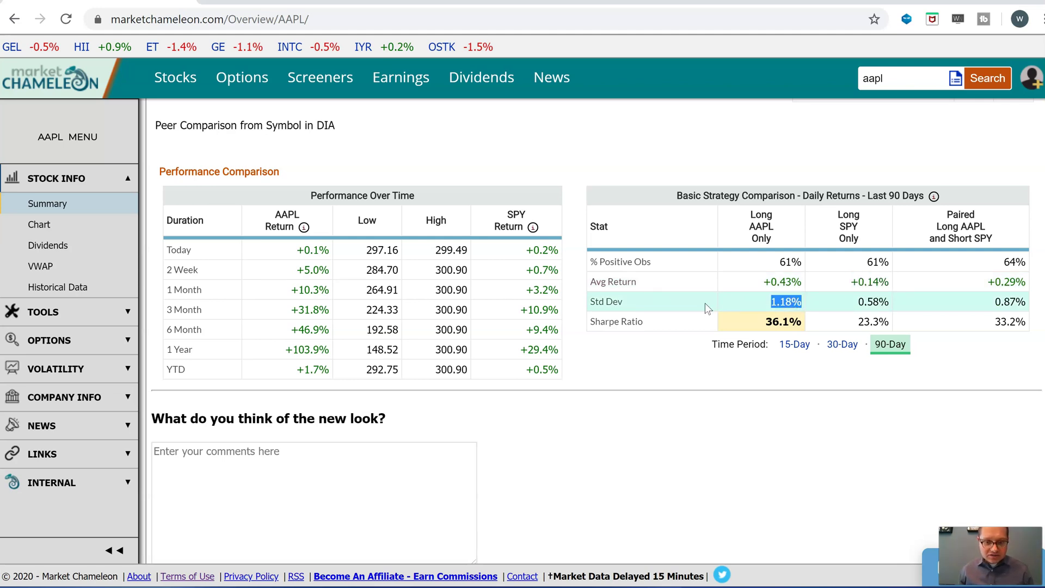
pyautogui.moveTo(892, 308); pyautogui.dragTo(762, 305)
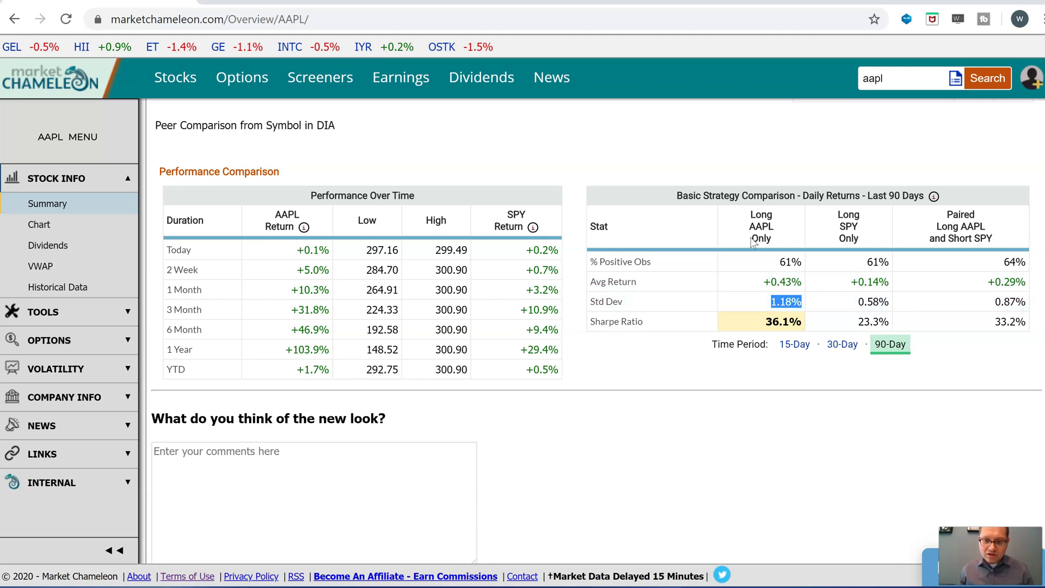
pyautogui.click(799, 299)
pyautogui.moveTo(799, 303); pyautogui.dragTo(772, 308)
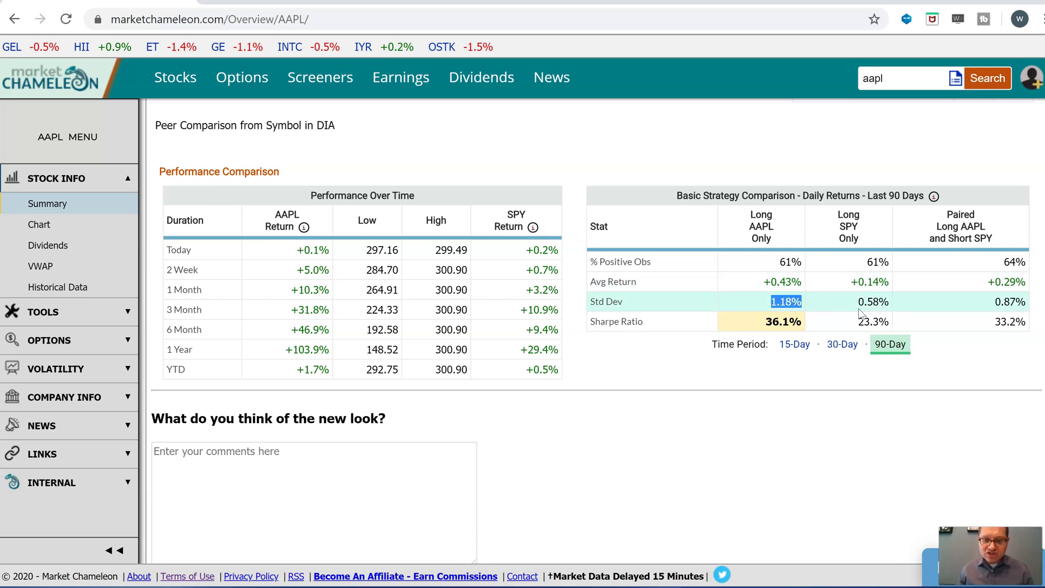
pyautogui.click(888, 302)
pyautogui.moveTo(888, 303); pyautogui.dragTo(860, 303)
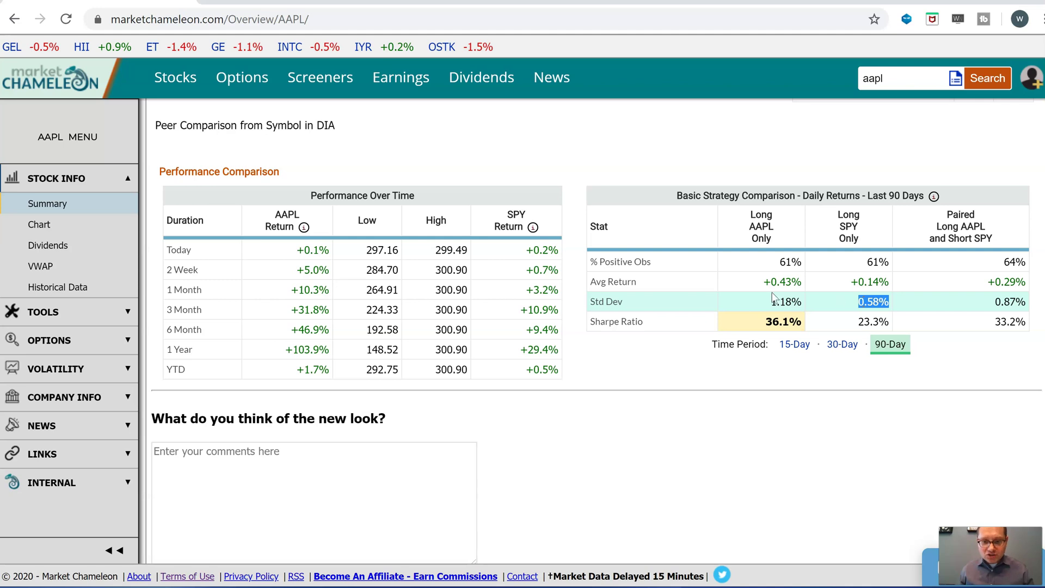
pyautogui.moveTo(801, 282); pyautogui.dragTo(761, 325)
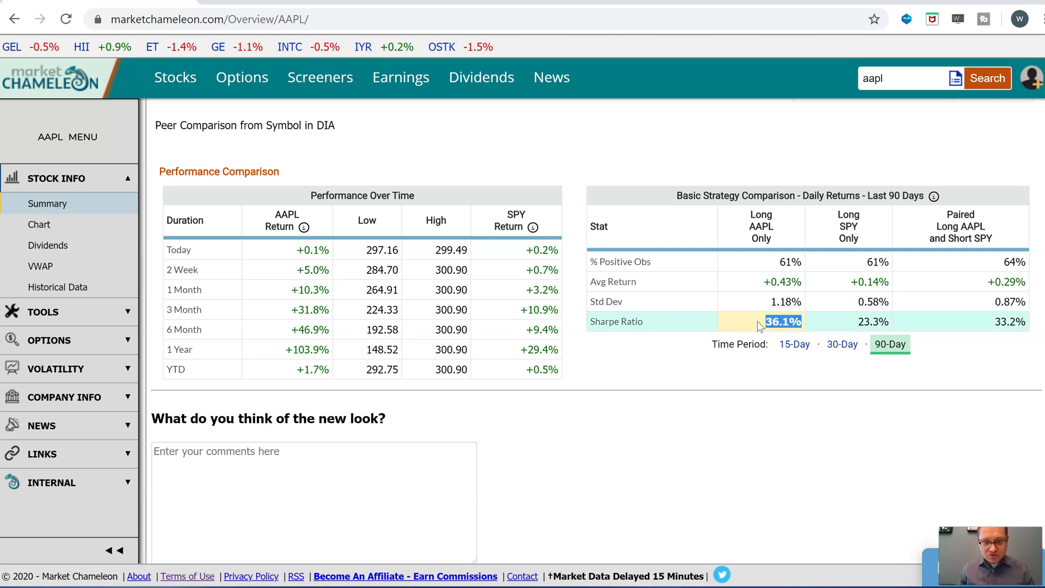
pyautogui.click(798, 322)
pyautogui.moveTo(799, 322); pyautogui.dragTo(760, 325)
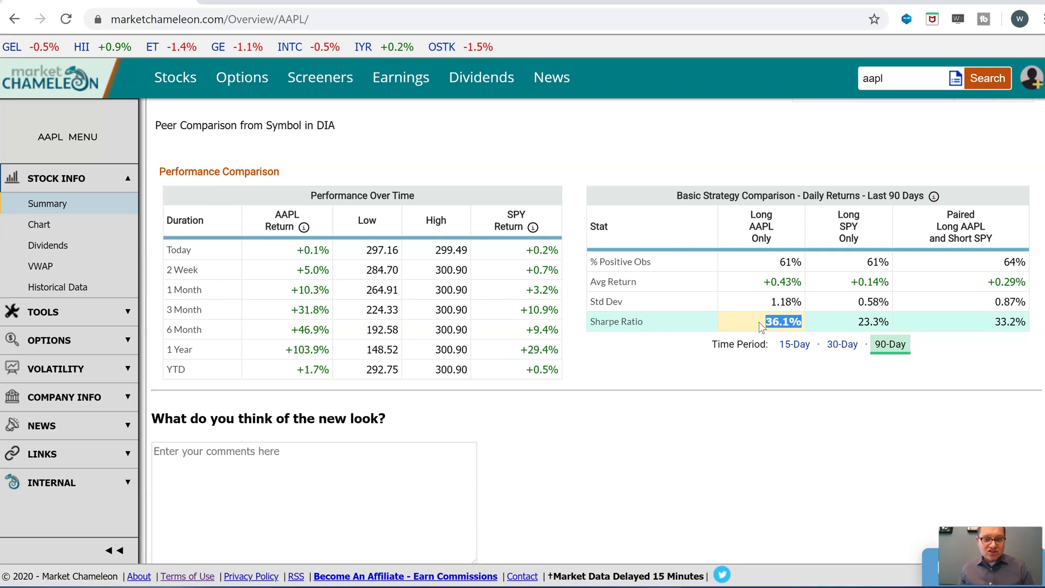
pyautogui.moveTo(897, 326); pyautogui.dragTo(855, 322)
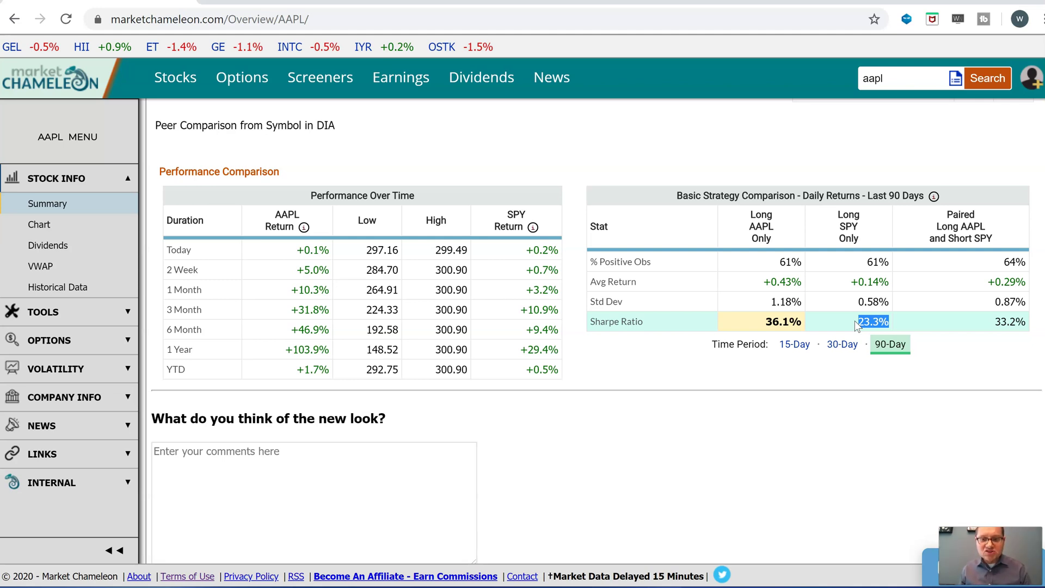
pyautogui.click(795, 325)
pyautogui.moveTo(813, 327); pyautogui.dragTo(761, 324)
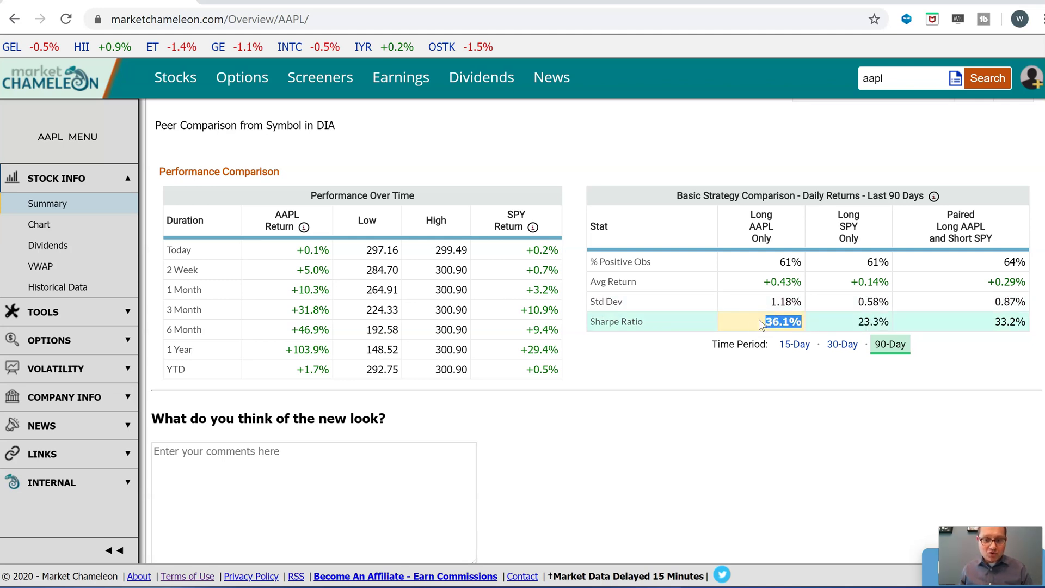
pyautogui.moveTo(890, 321); pyautogui.dragTo(761, 325)
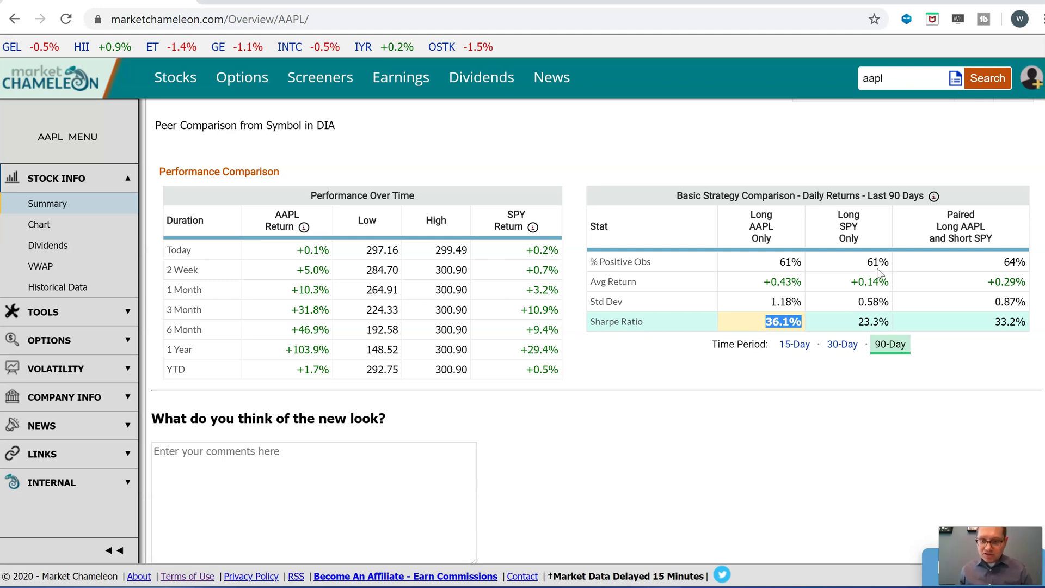
pyautogui.click(844, 347)
pyautogui.click(800, 345)
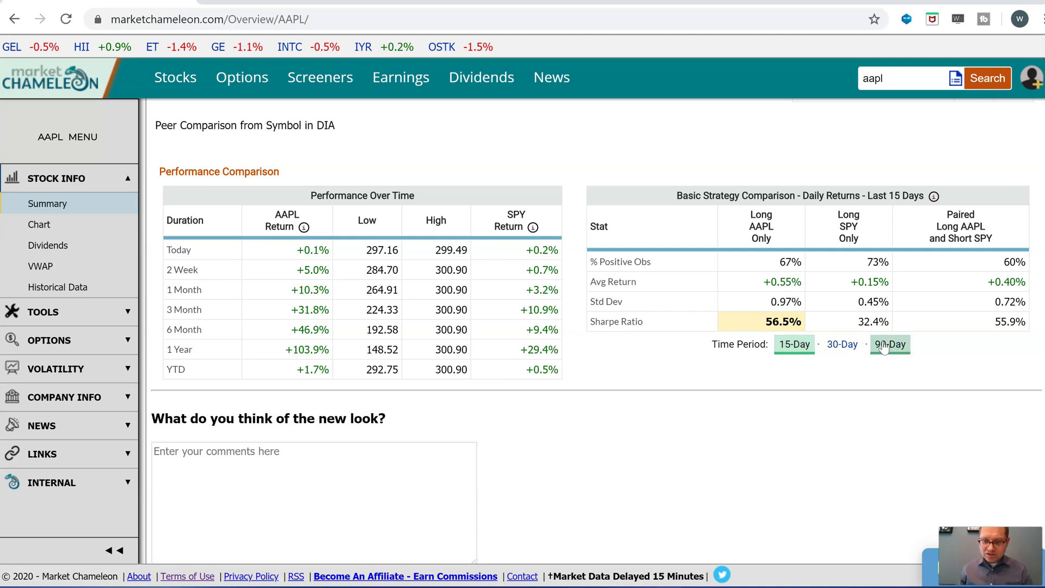
pyautogui.click(842, 344)
pyautogui.click(795, 343)
pyautogui.moveTo(804, 322); pyautogui.dragTo(757, 324)
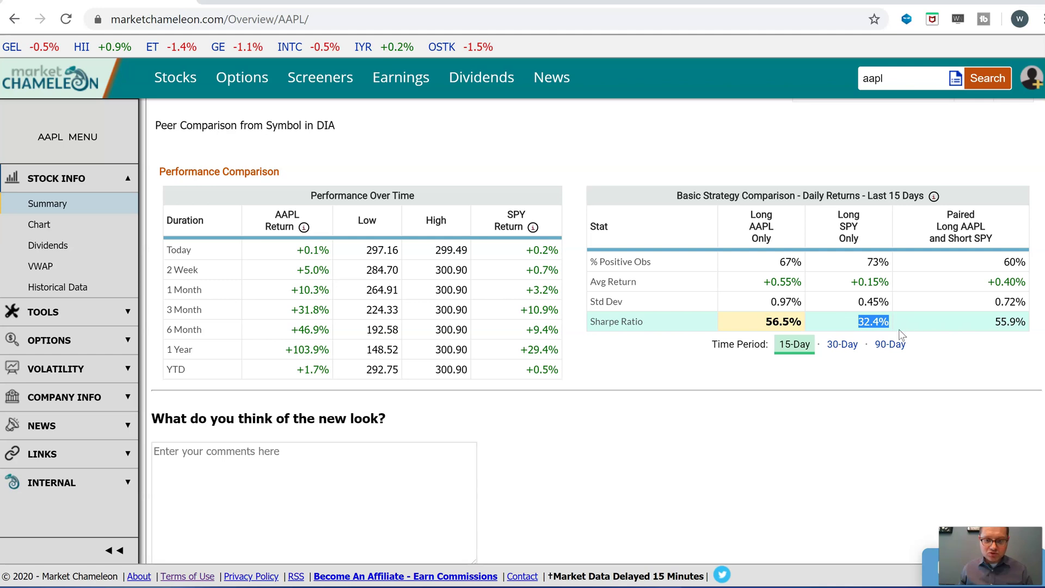
pyautogui.click(890, 344)
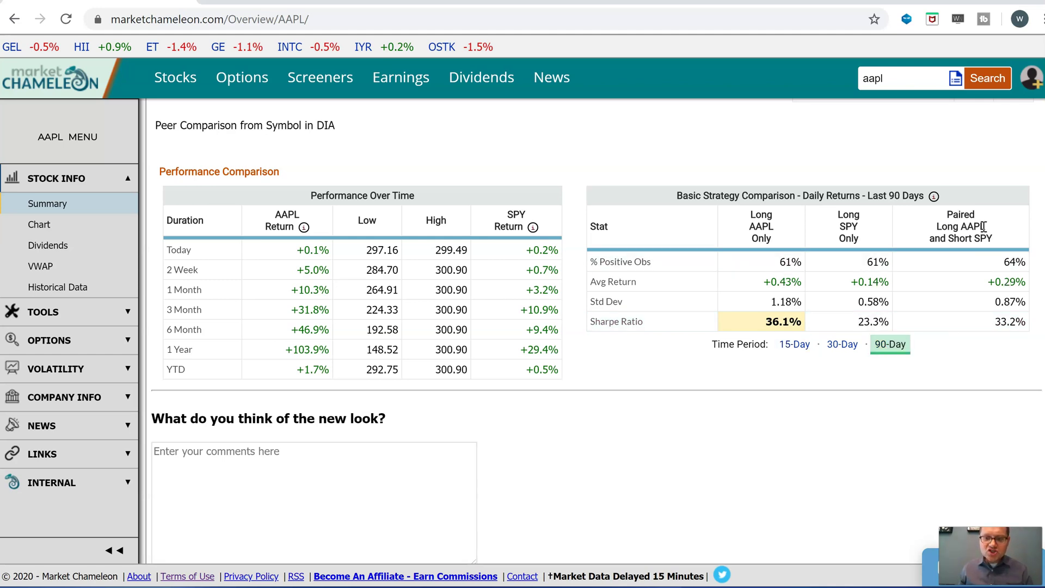
pyautogui.moveTo(937, 227); pyautogui.dragTo(965, 231)
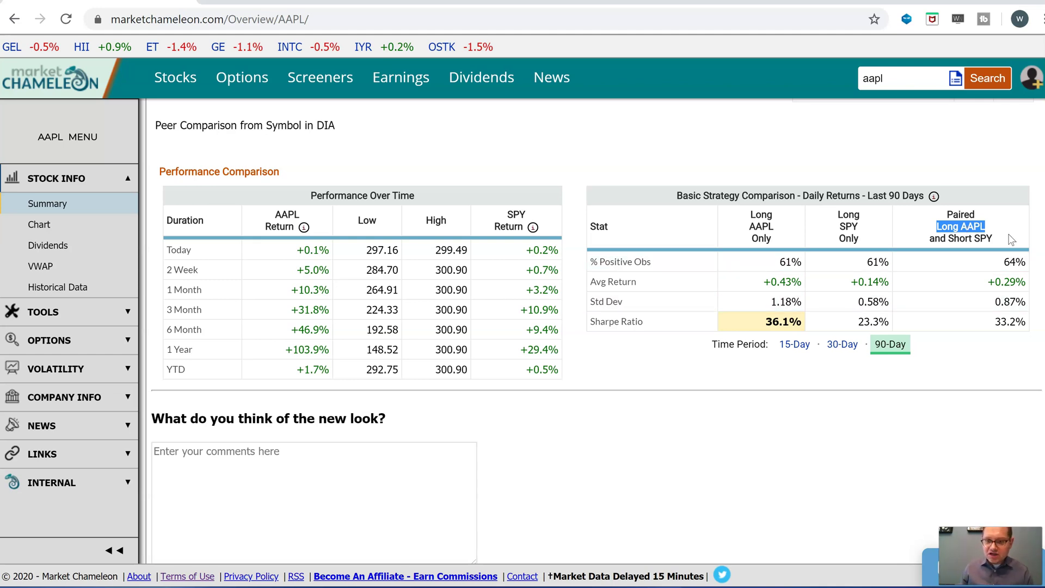
pyautogui.moveTo(1023, 283); pyautogui.dragTo(1005, 262)
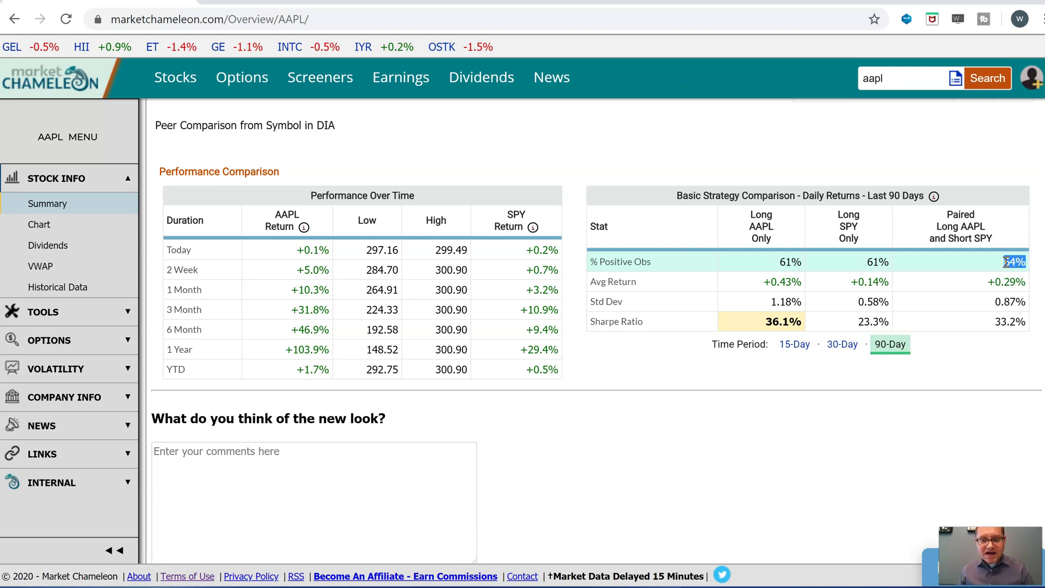
pyautogui.click(1019, 284)
pyautogui.moveTo(1019, 284); pyautogui.dragTo(989, 287)
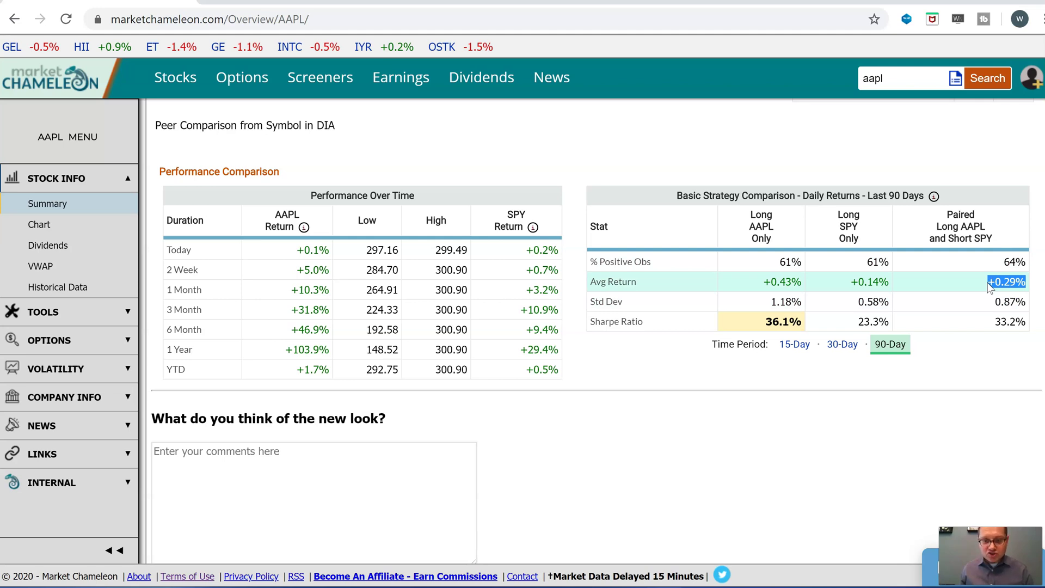
pyautogui.moveTo(1028, 302); pyautogui.dragTo(1018, 324)
pyautogui.click(1016, 323)
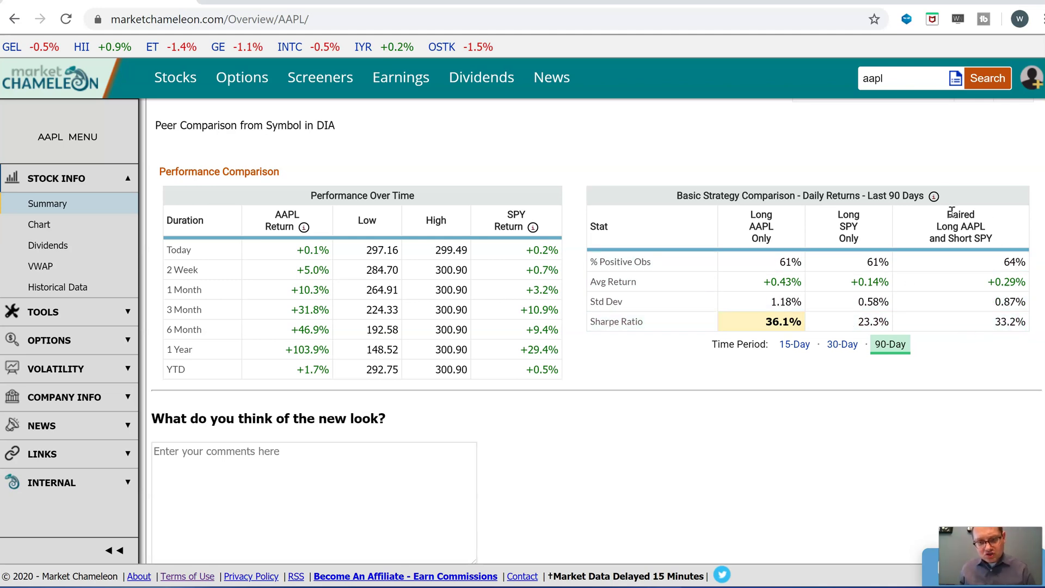
pyautogui.doubleClick(1021, 303)
pyautogui.moveTo(802, 324); pyautogui.dragTo(761, 323)
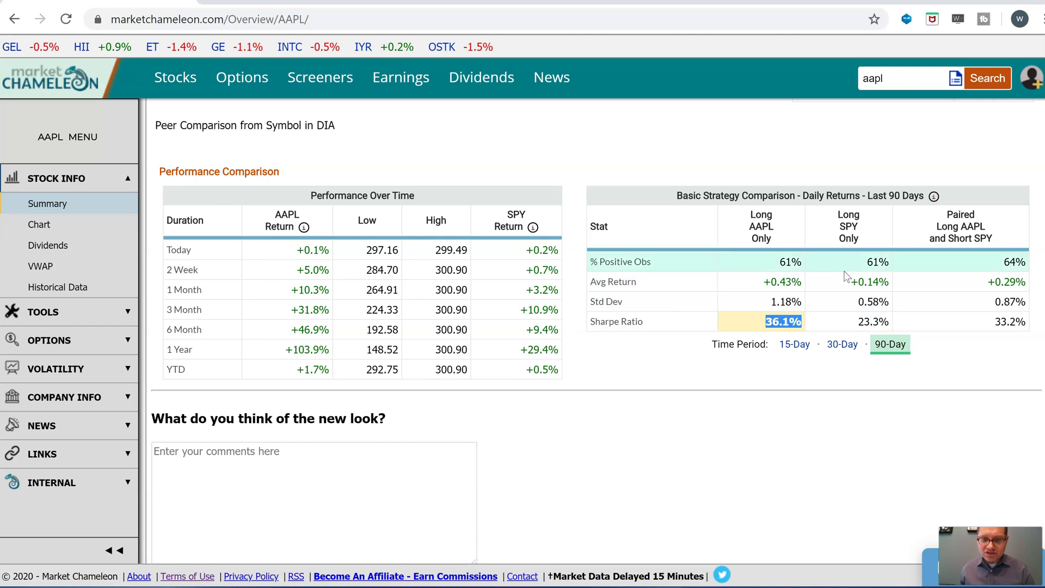
pyautogui.click(842, 344)
pyautogui.click(793, 345)
pyautogui.click(843, 344)
pyautogui.click(890, 344)
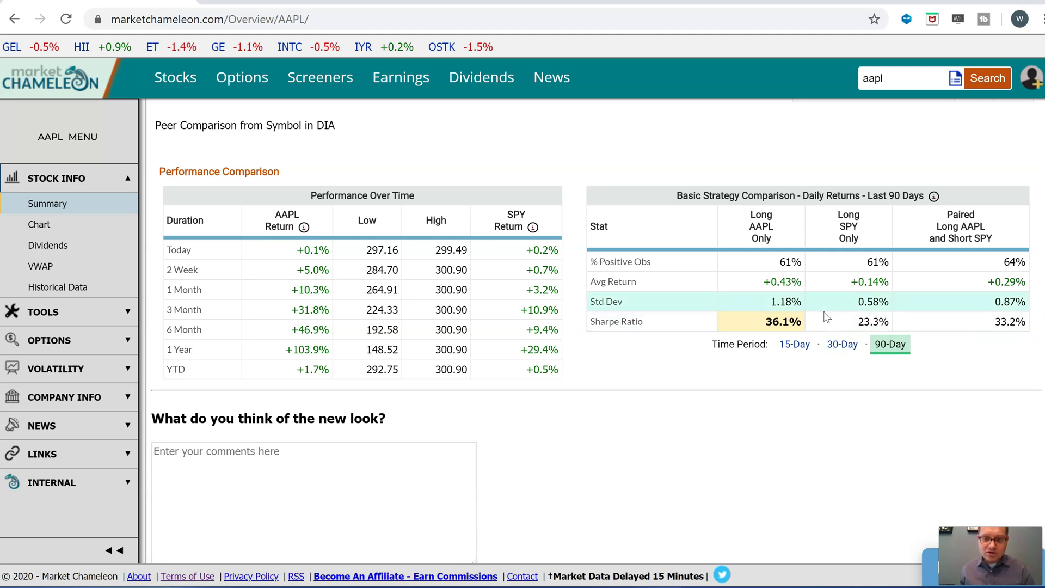
pyautogui.moveTo(807, 322); pyautogui.dragTo(749, 325)
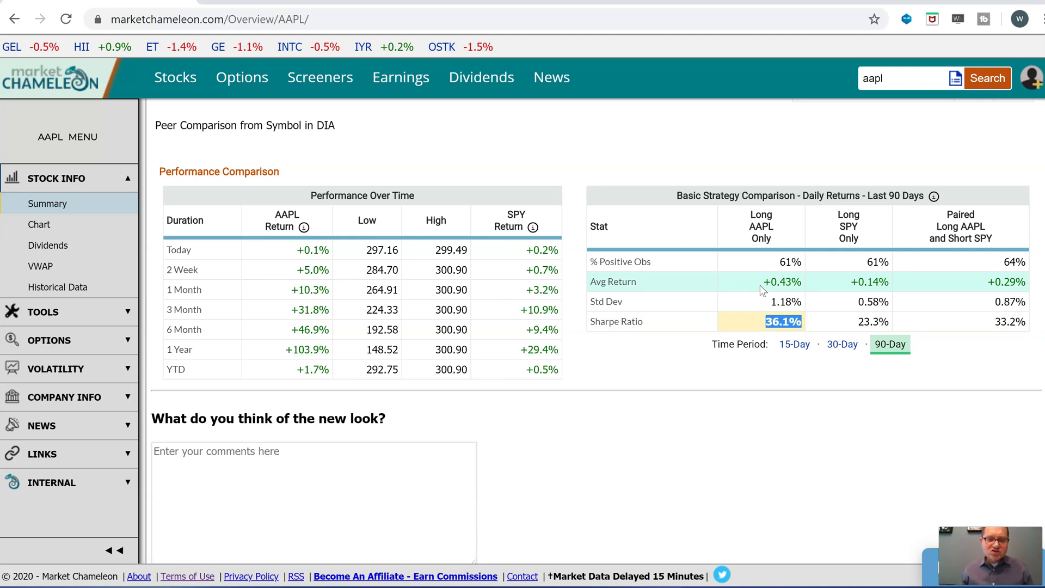
pyautogui.doubleClick(1011, 321)
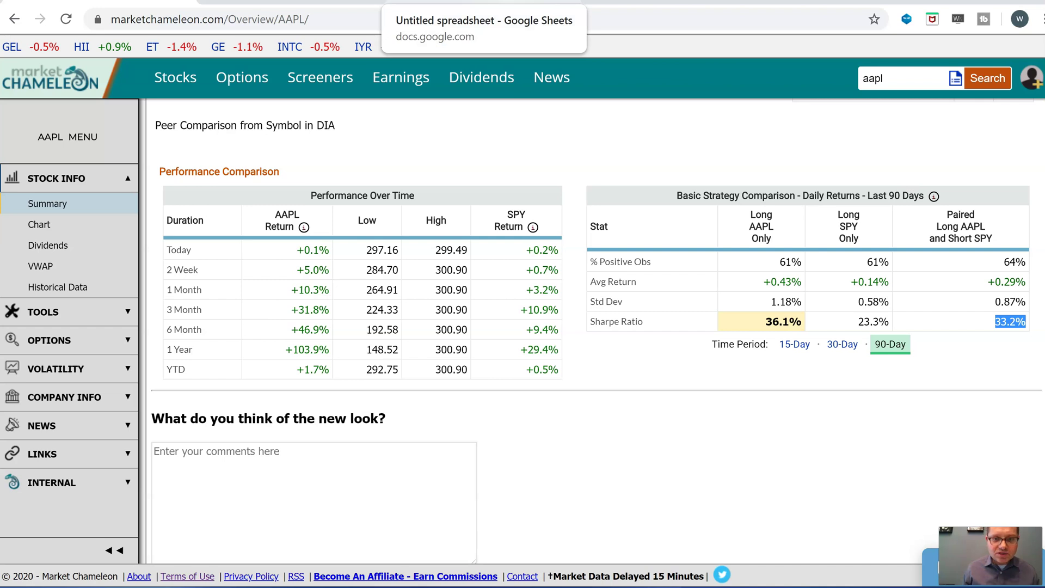
pyautogui.click(483, 2)
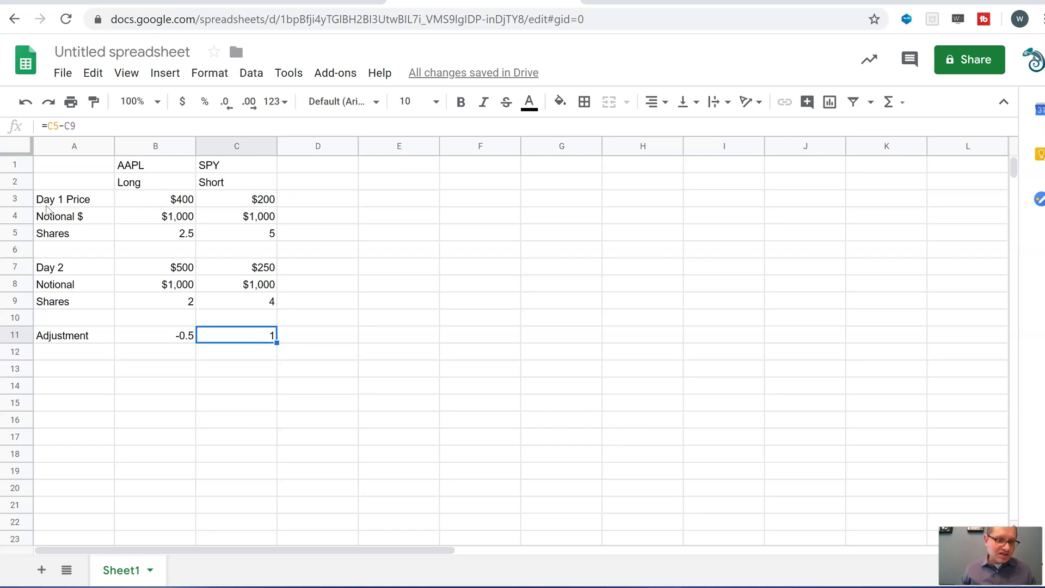
pyautogui.click(154, 204)
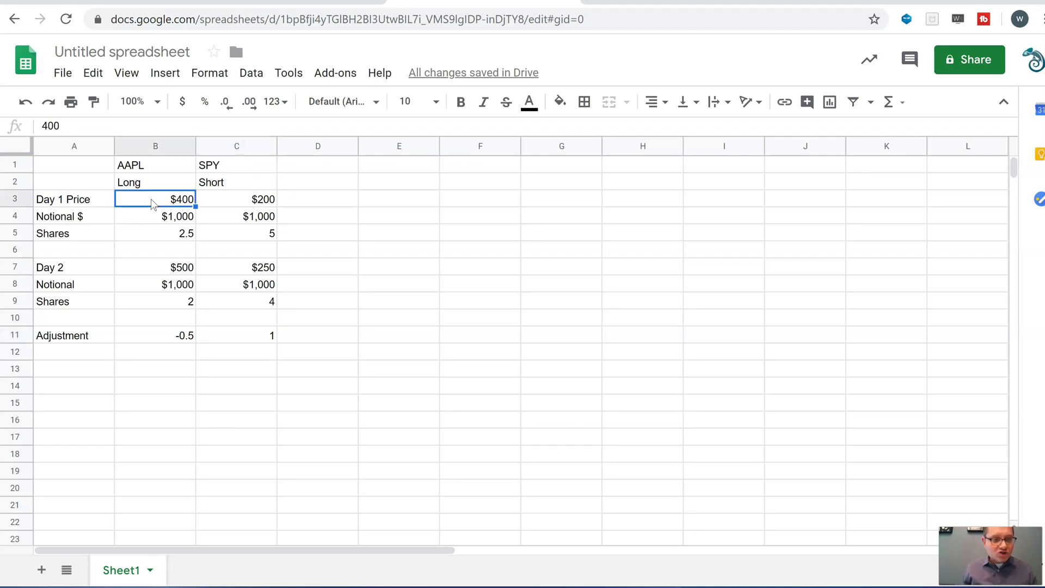
pyautogui.click(231, 203)
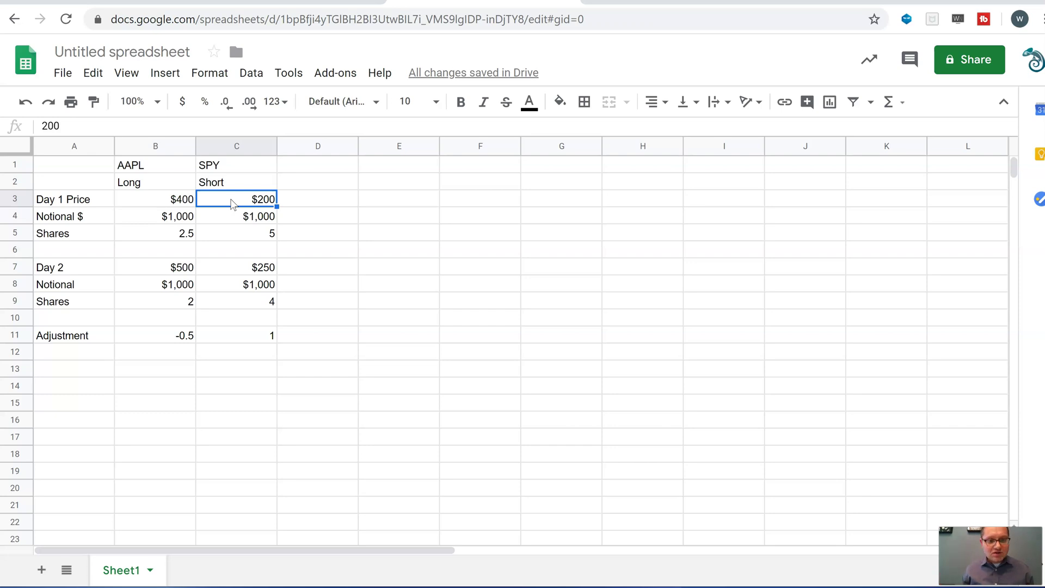
pyautogui.click(178, 218)
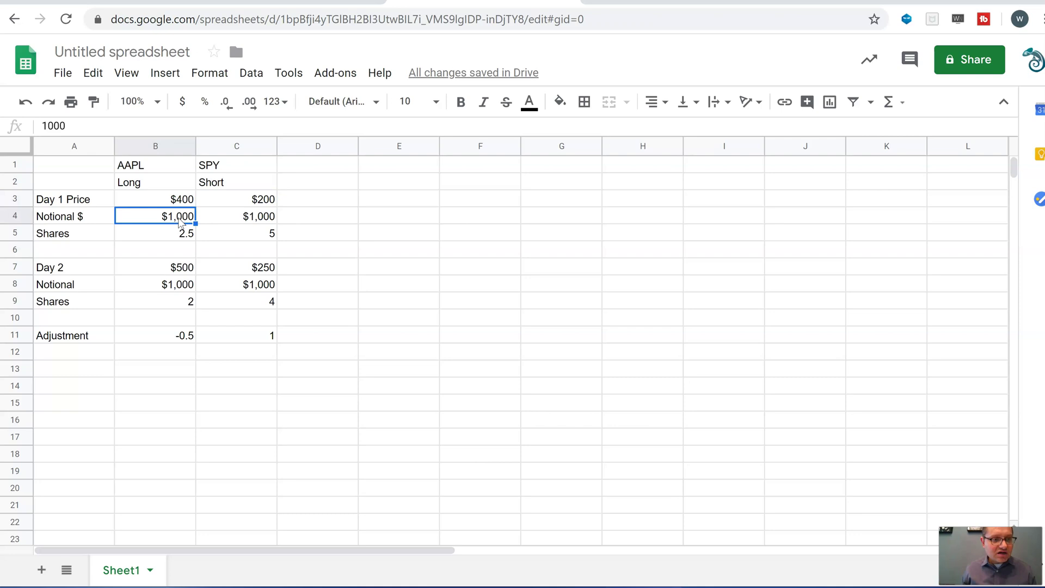
pyautogui.click(246, 222)
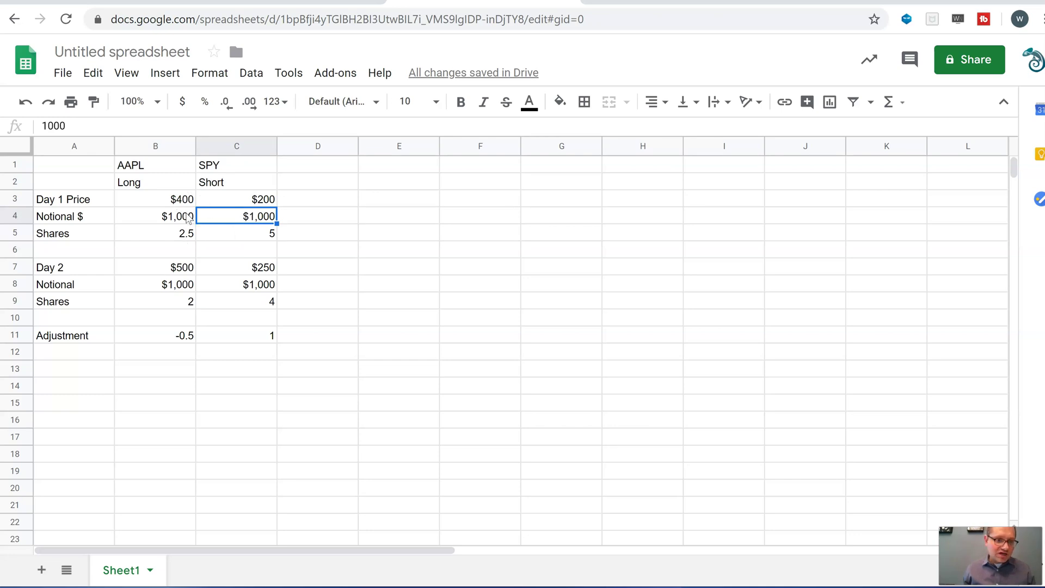
pyautogui.click(170, 238)
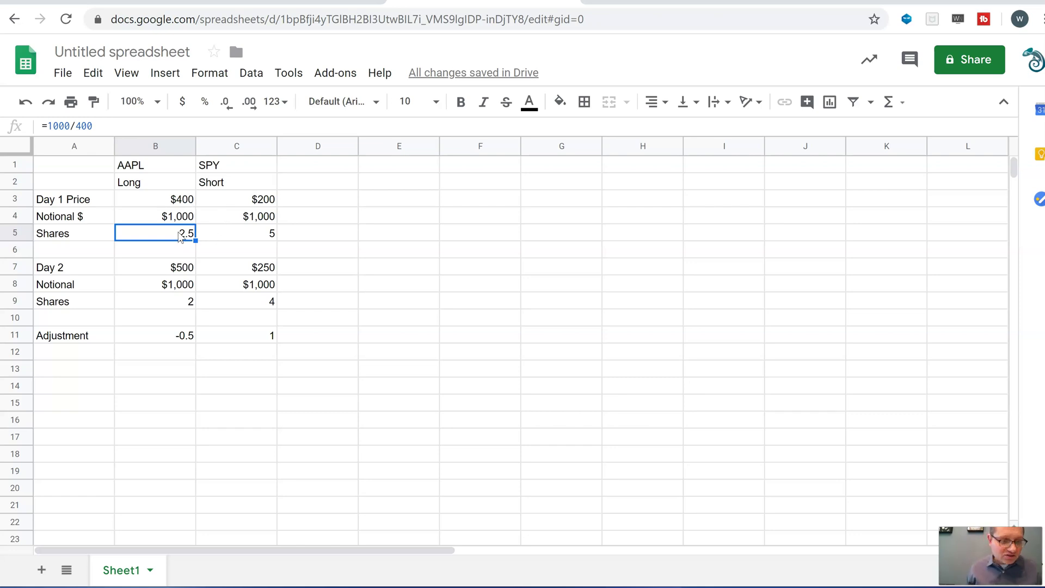
pyautogui.click(267, 238)
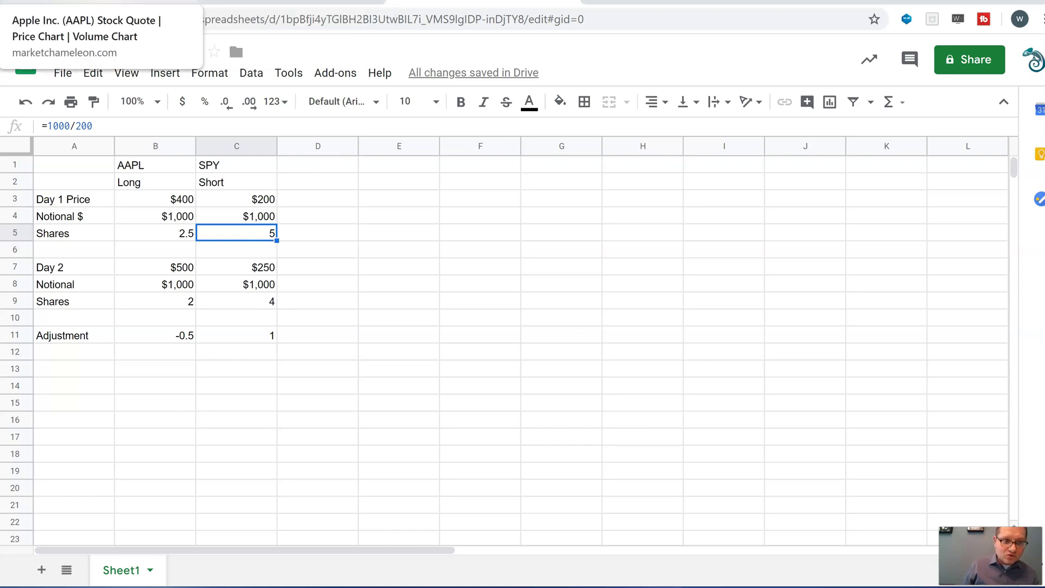
pyautogui.click(82, 2)
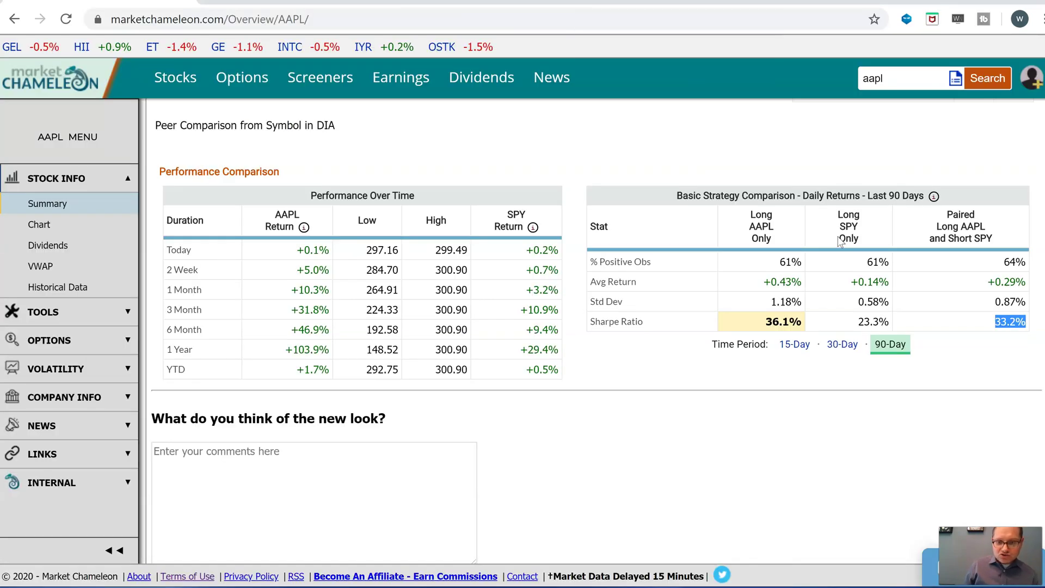
pyautogui.moveTo(1029, 282); pyautogui.dragTo(765, 284)
pyautogui.click(894, 287)
pyautogui.moveTo(895, 287); pyautogui.dragTo(853, 280)
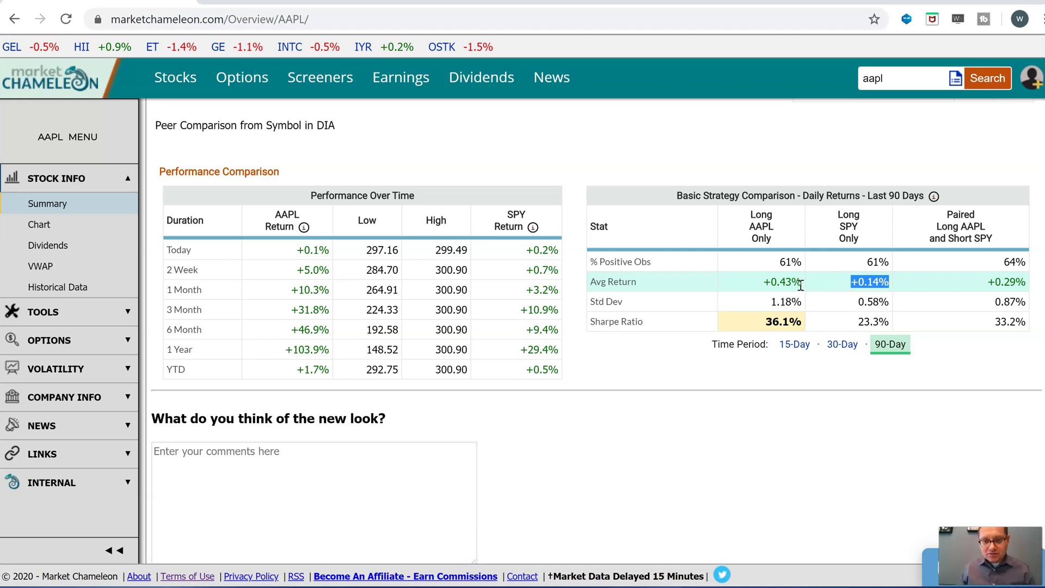
pyautogui.moveTo(803, 283); pyautogui.dragTo(768, 281)
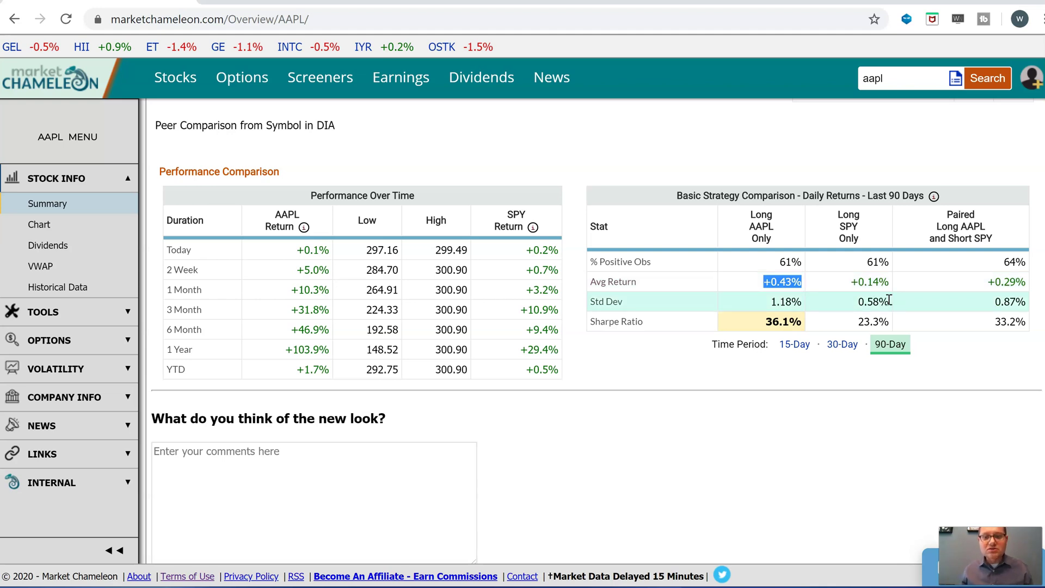
pyautogui.click(883, 281)
pyautogui.moveTo(883, 281); pyautogui.dragTo(852, 281)
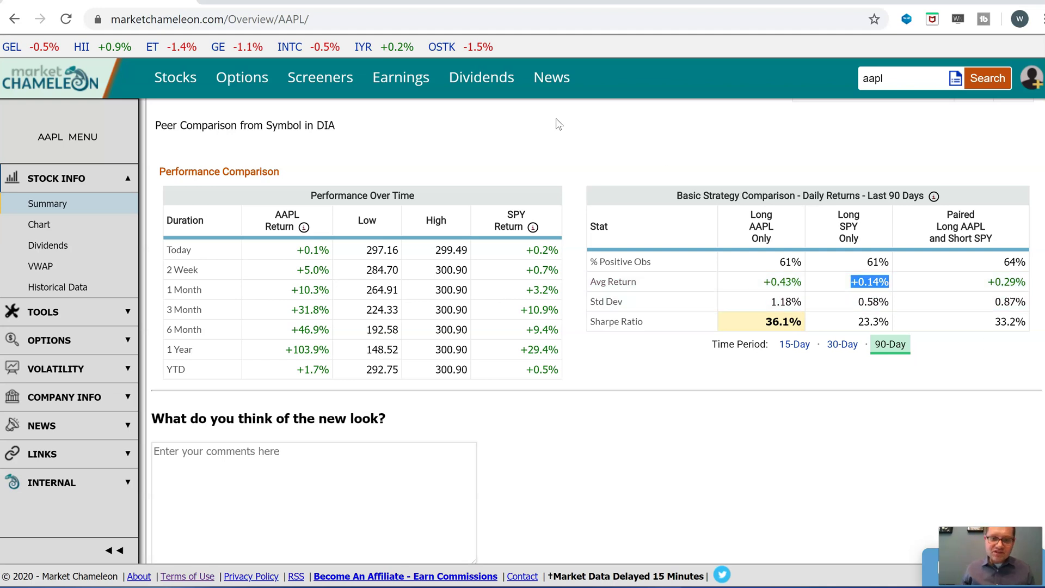
pyautogui.click(405, 5)
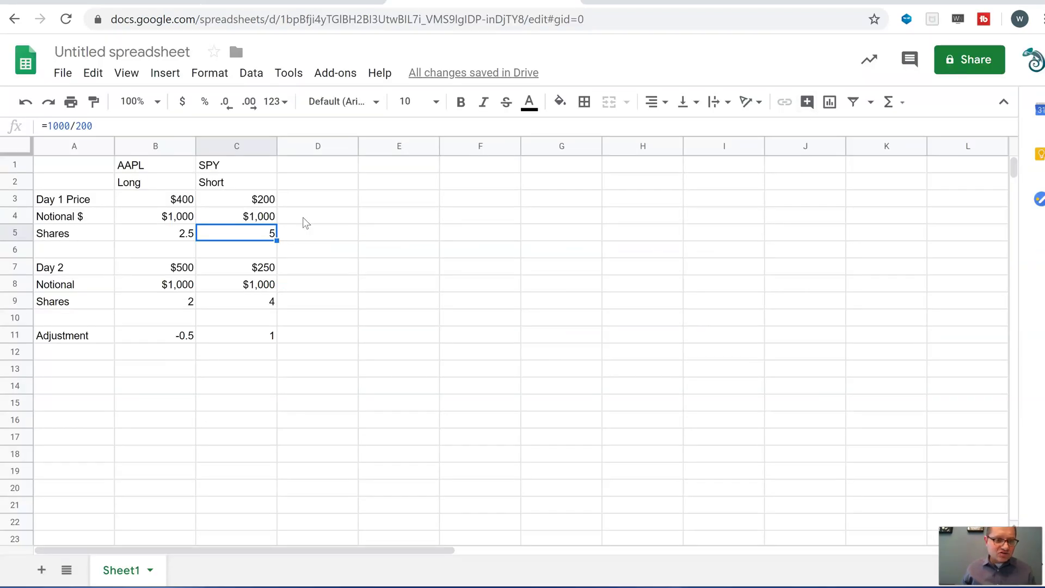
# - Review the Day 1 share formulas and the prices: AAPL Day 2 $500, SPY $200 and $250
pyautogui.click(172, 238)
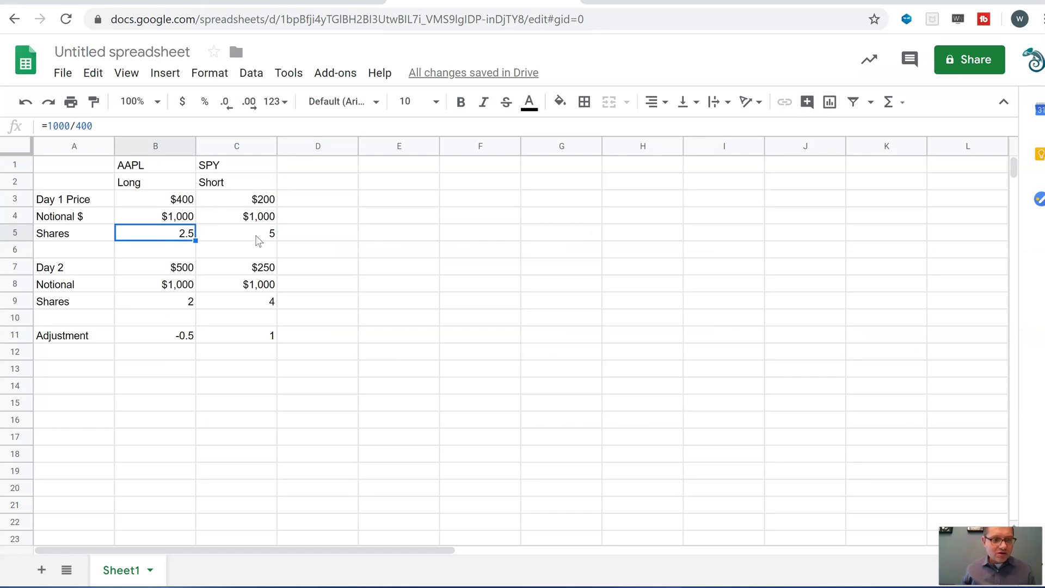
pyautogui.click(256, 238)
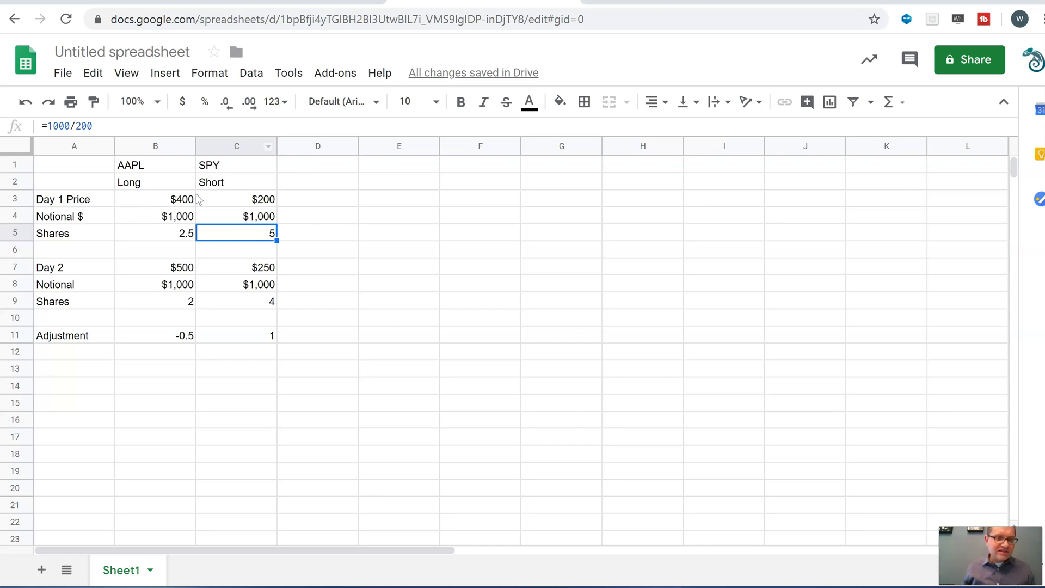
pyautogui.click(162, 271)
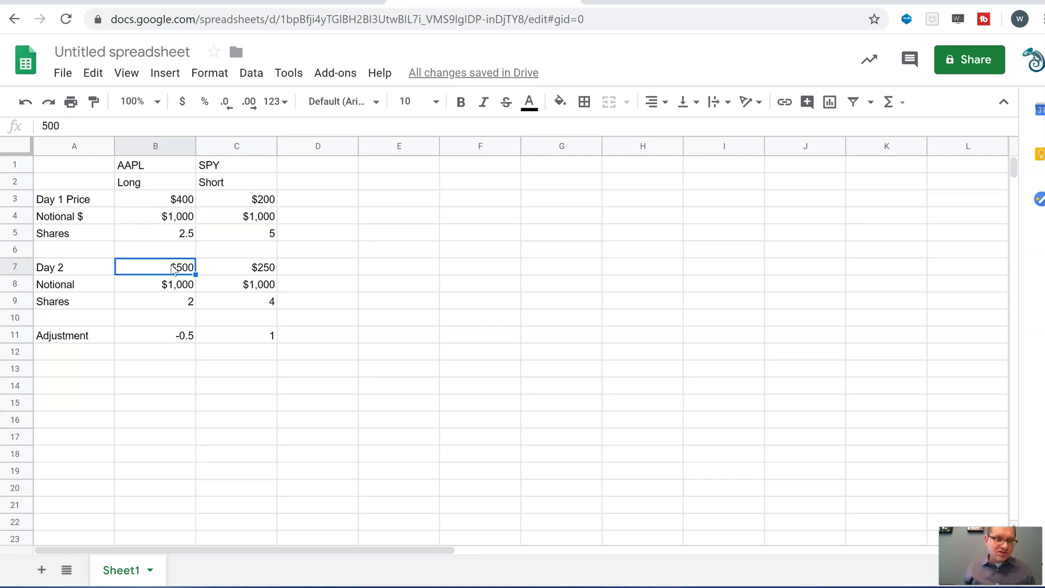
pyautogui.click(264, 202)
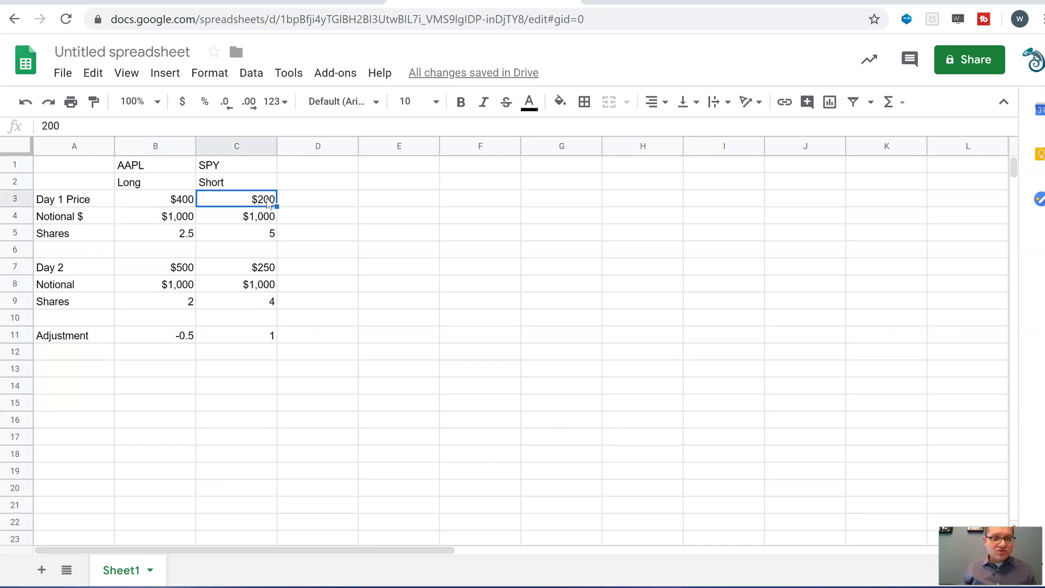
pyautogui.click(264, 271)
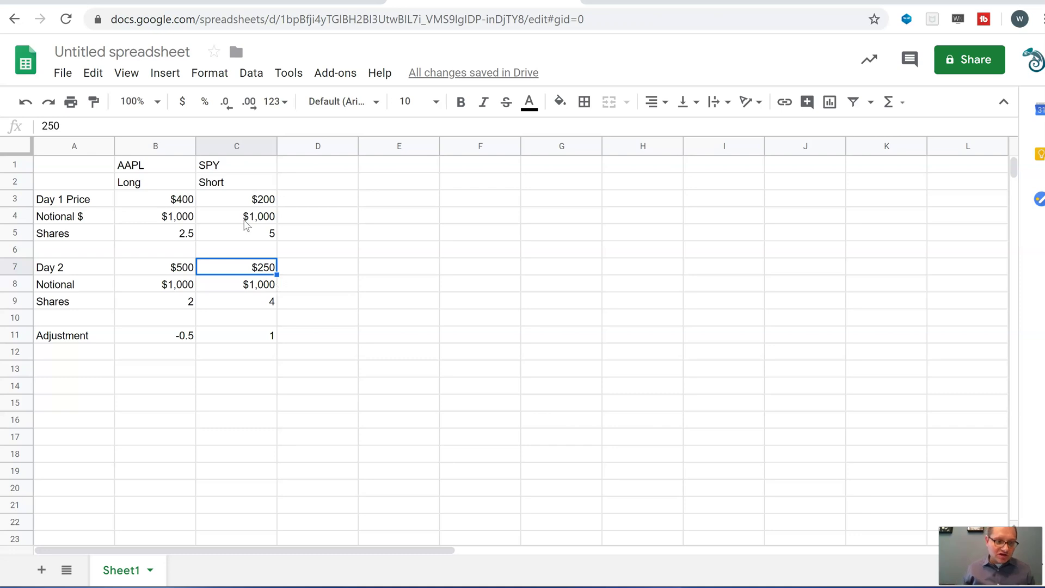
# - Inspect the Day 2 share formulas and the AAPL -0.5 and SPY 1 adjustments, then return to Market Chameleon
pyautogui.click(161, 303)
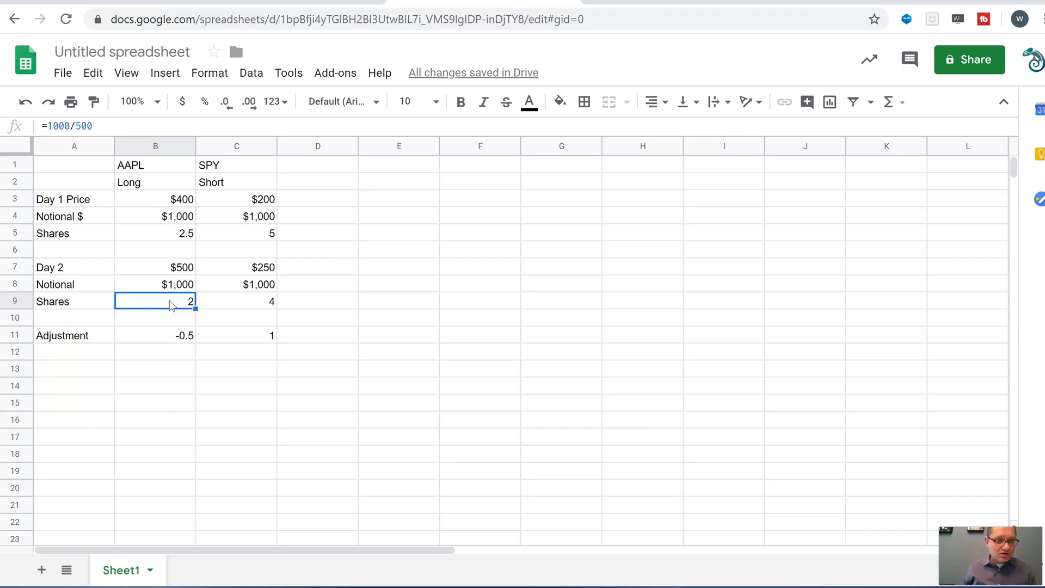
pyautogui.click(248, 301)
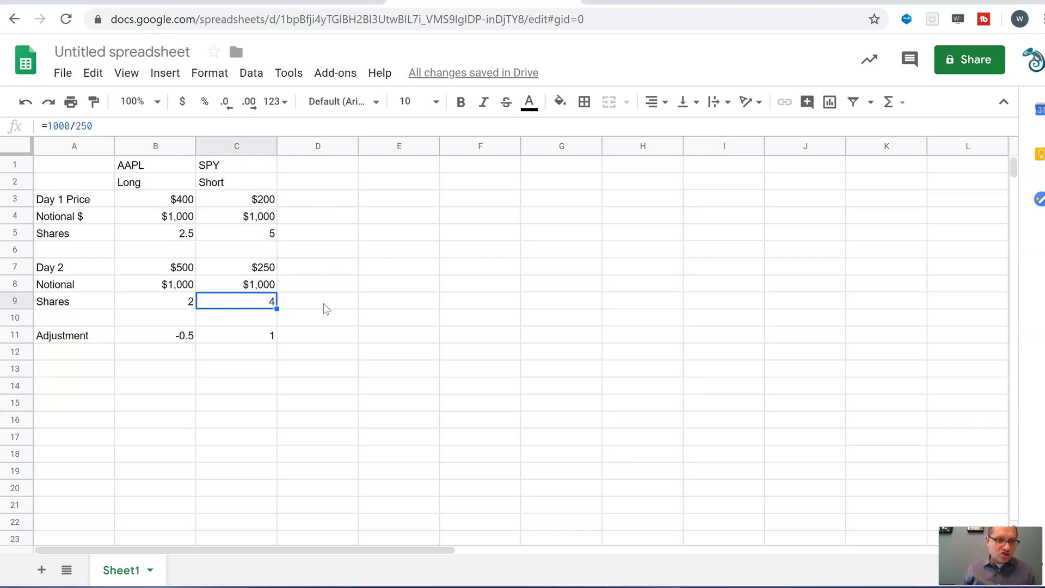
pyautogui.click(186, 307)
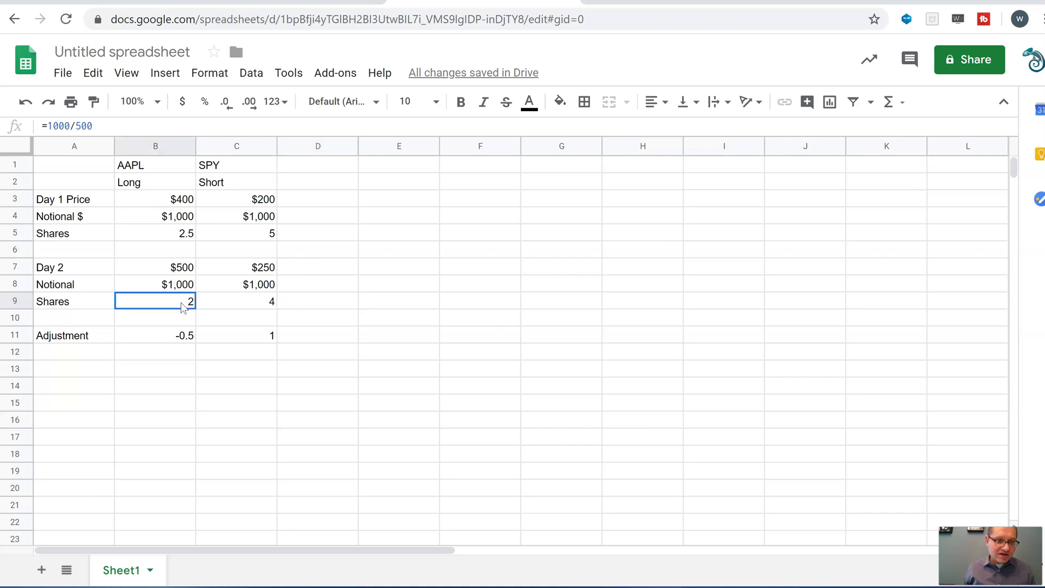
pyautogui.click(175, 335)
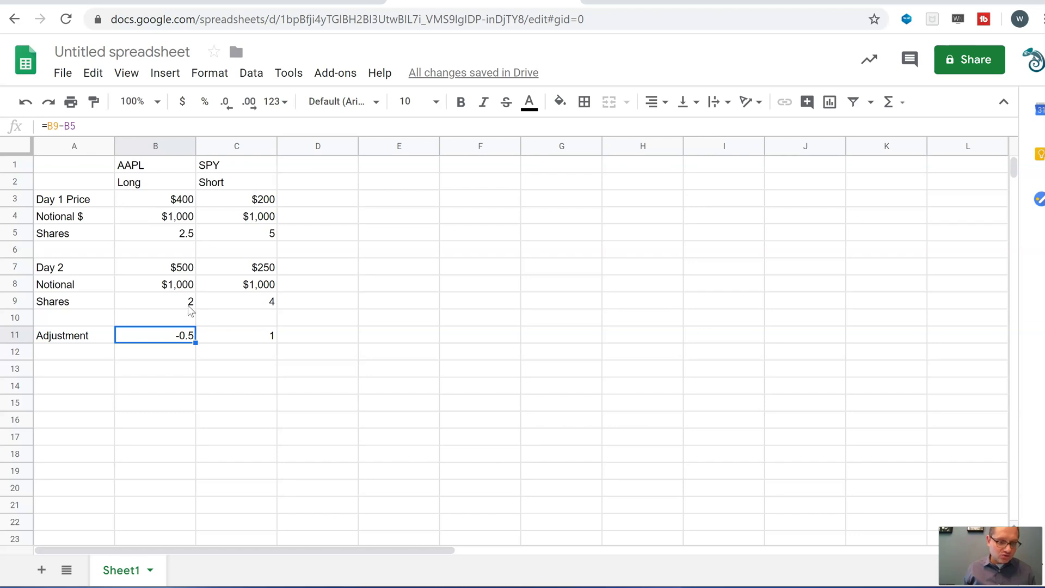
pyautogui.click(267, 307)
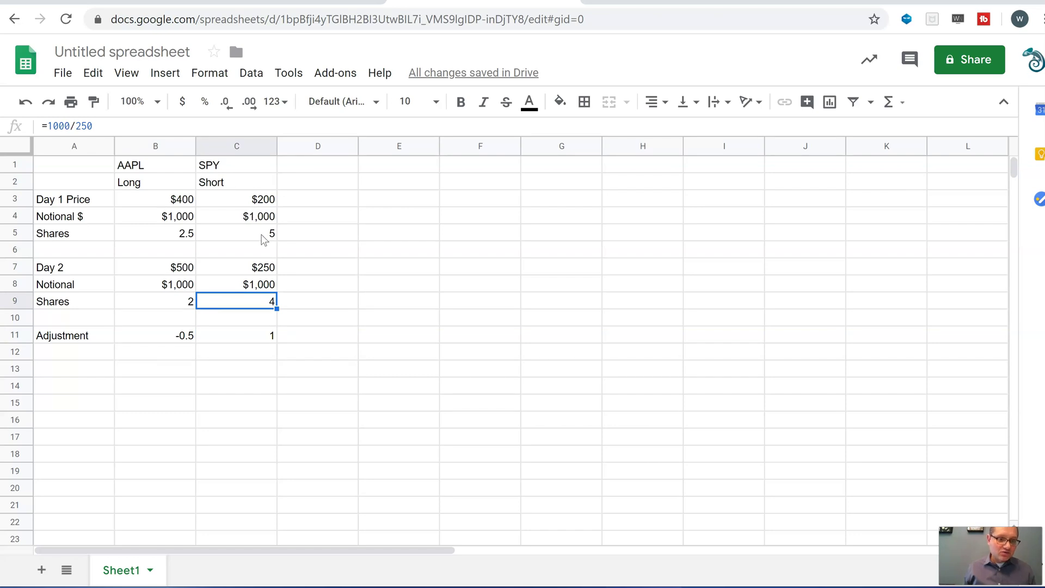
pyautogui.click(264, 240)
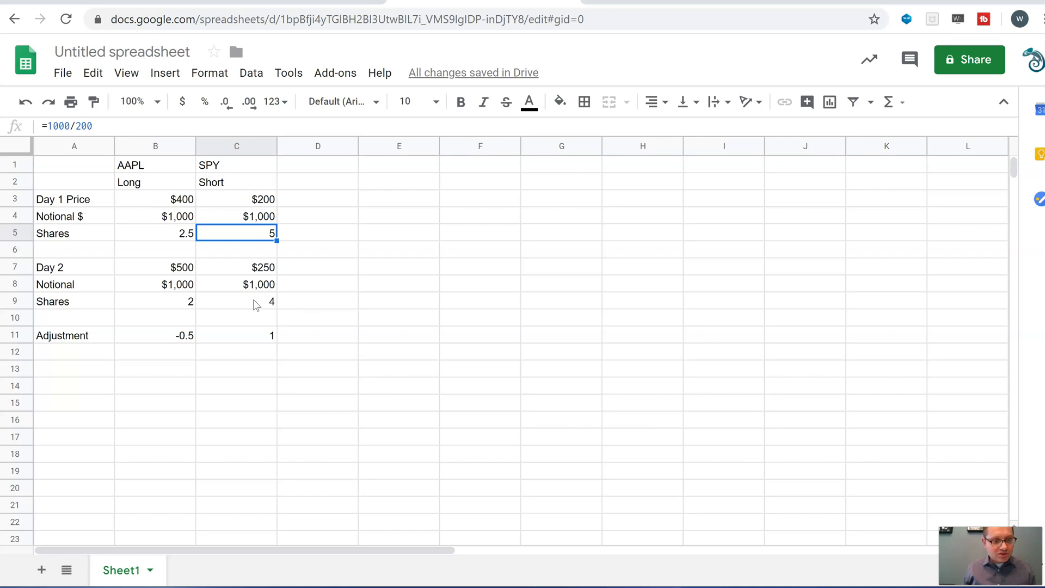
pyautogui.click(256, 305)
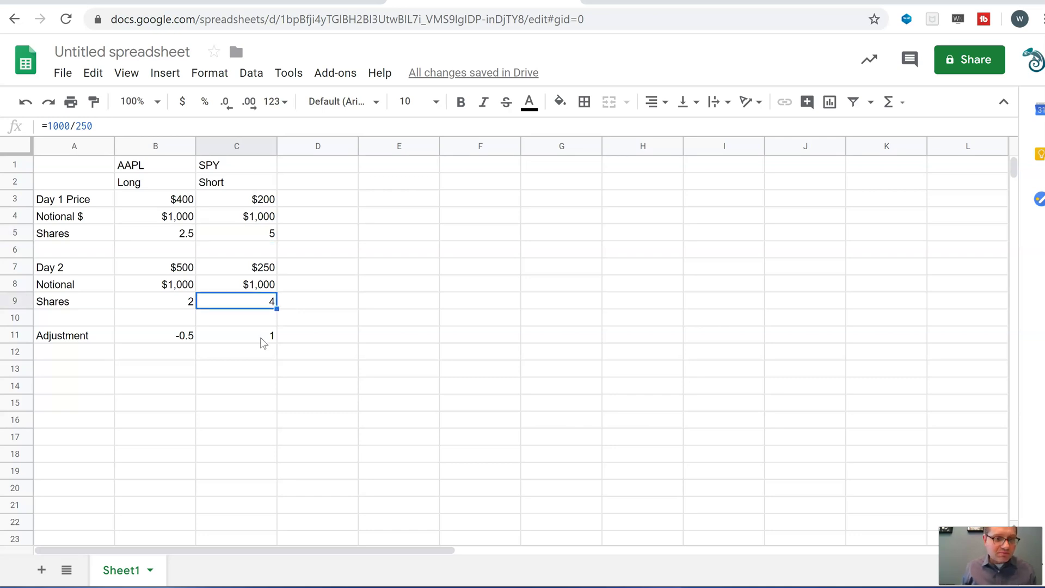
pyautogui.click(263, 342)
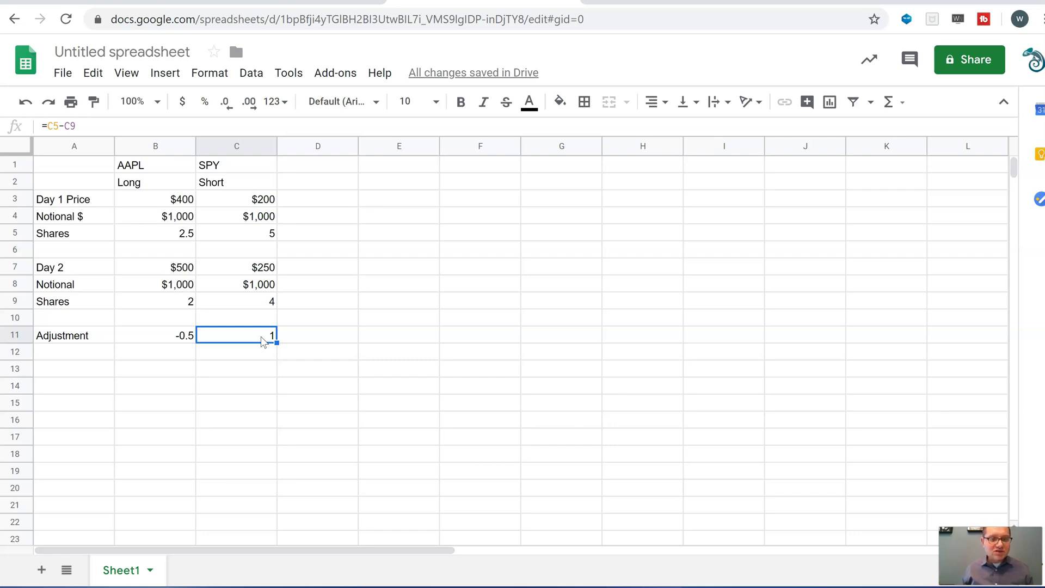
pyautogui.hotkey('ctrl', 'shift', 'Tab')
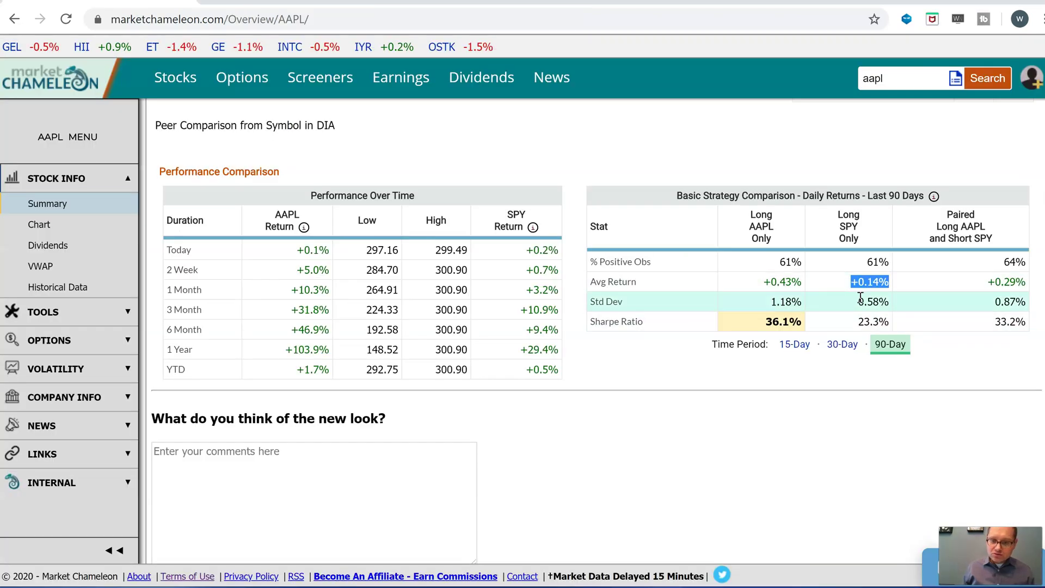
pyautogui.moveTo(806, 282); pyautogui.dragTo(761, 283)
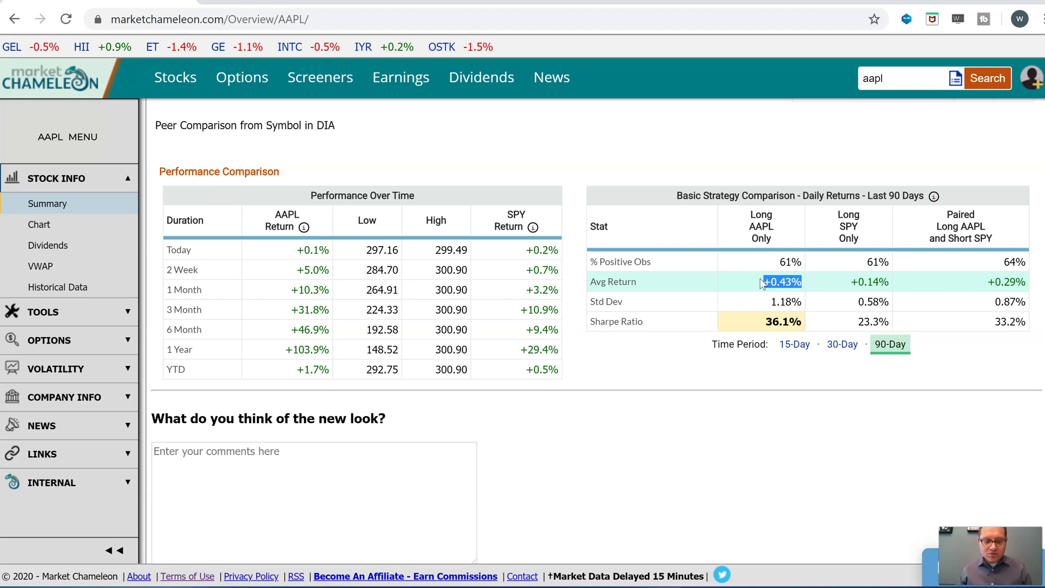
pyautogui.moveTo(894, 283); pyautogui.dragTo(763, 281)
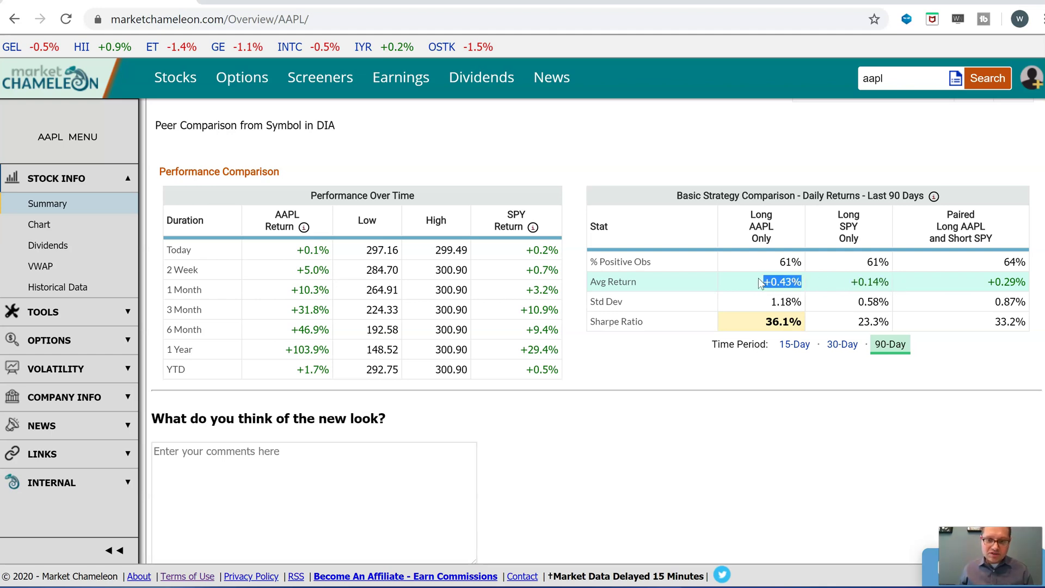
pyautogui.moveTo(1020, 282); pyautogui.dragTo(1005, 282)
pyautogui.moveTo(1016, 321); pyautogui.dragTo(996, 321)
pyautogui.moveTo(802, 322); pyautogui.dragTo(755, 321)
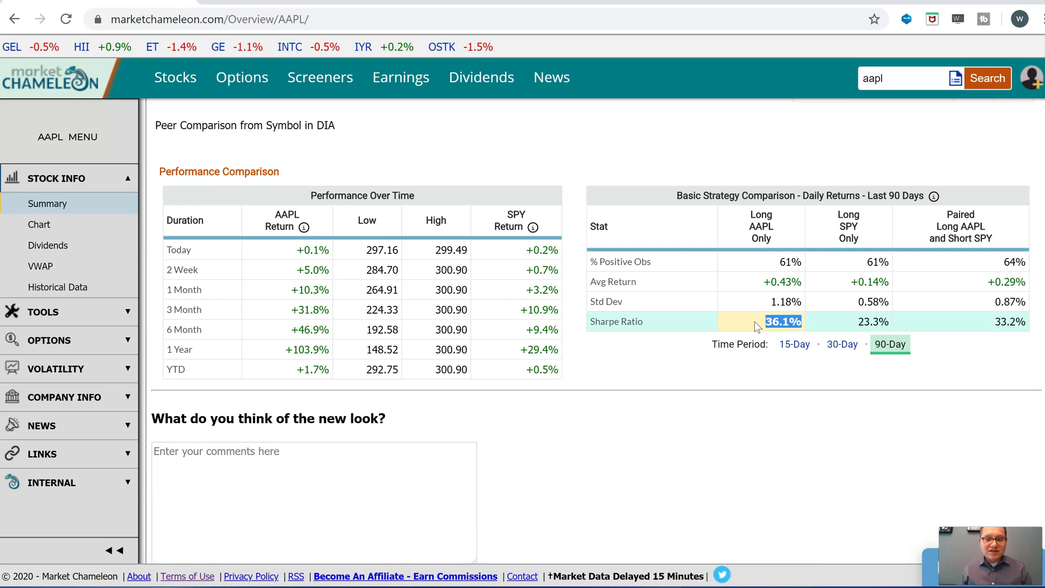
pyautogui.scroll(4, 544, 152)
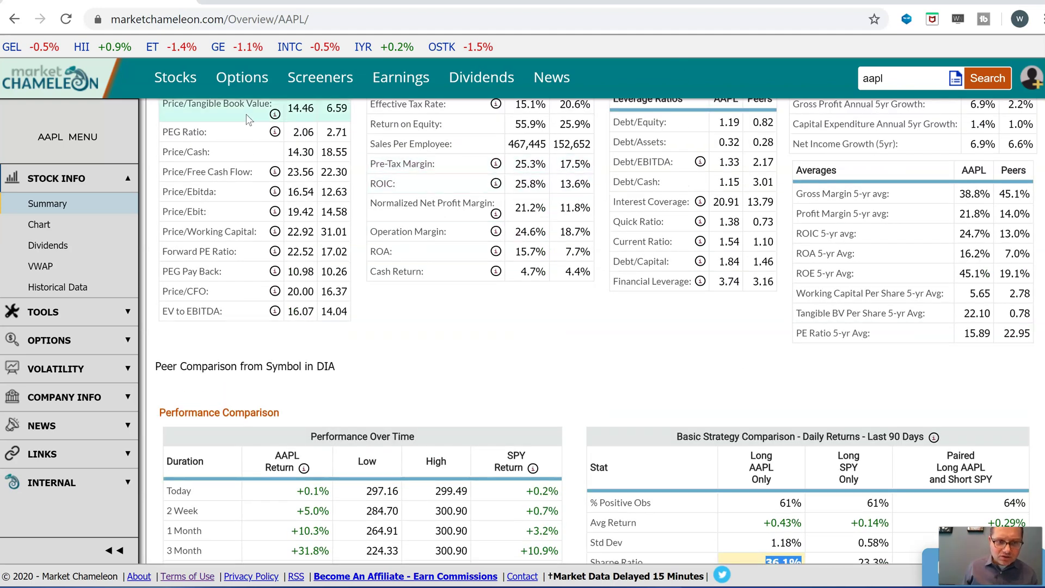
# - Run Price Action Analysis for symbol aapl against comparison spy using 1 year of prices
pyautogui.moveTo(181, 84)
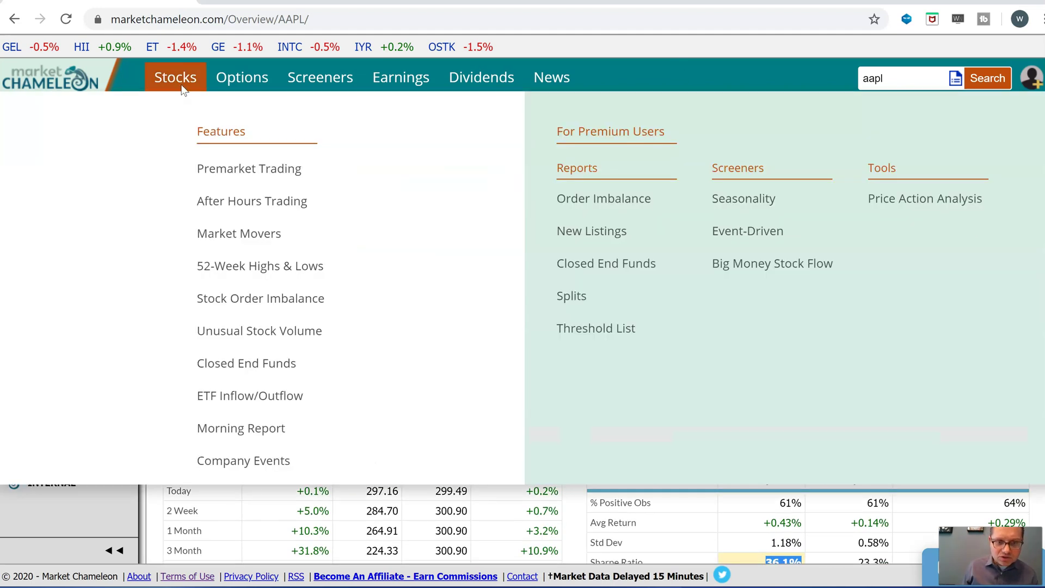
pyautogui.click(895, 201)
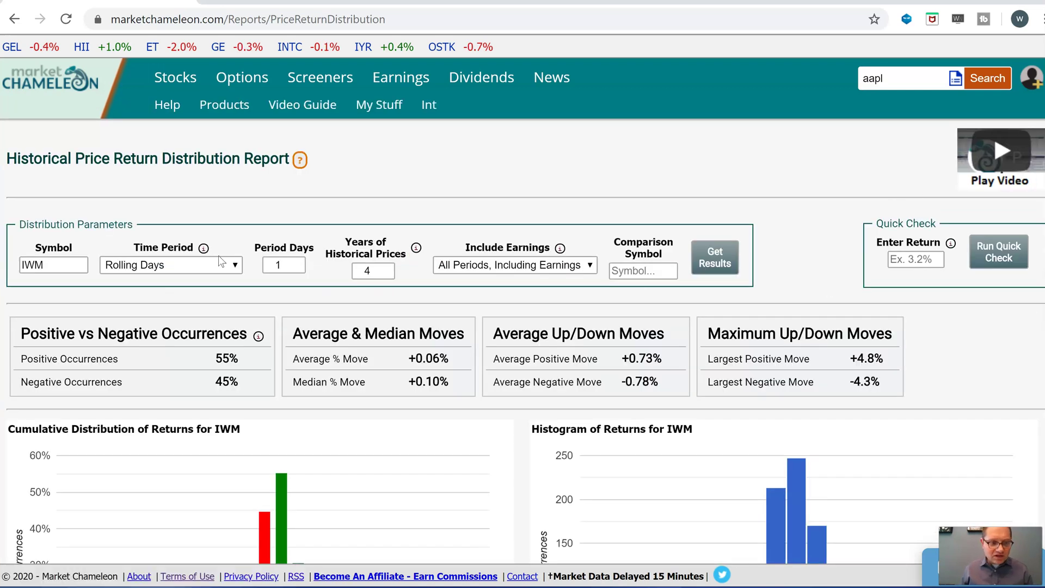
pyautogui.moveTo(54, 266); pyautogui.dragTo(2, 265)
pyautogui.write('aapl')
pyautogui.click(647, 272)
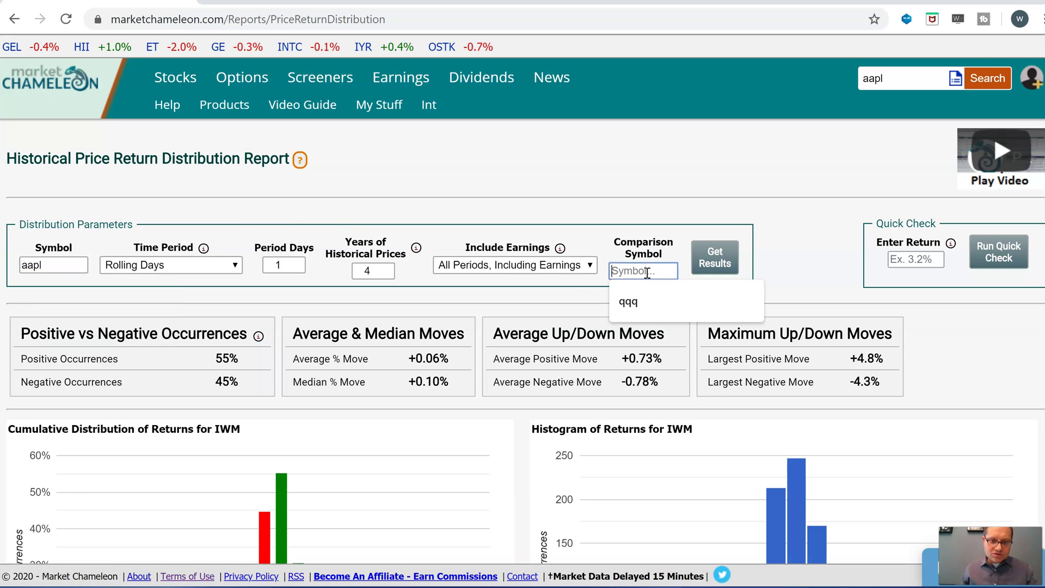
pyautogui.write('spy')
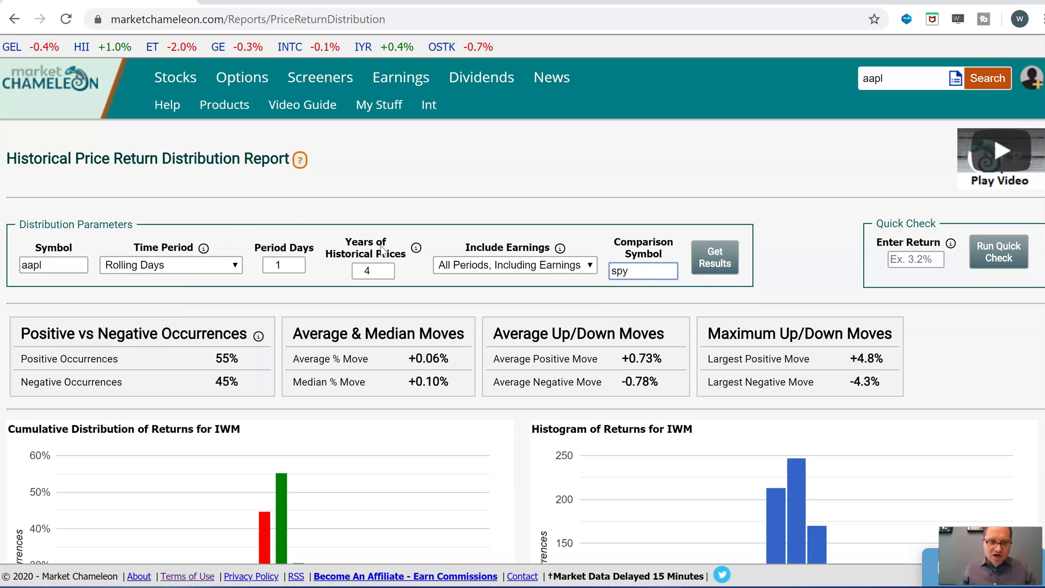
pyautogui.click(386, 273)
pyautogui.click(715, 257)
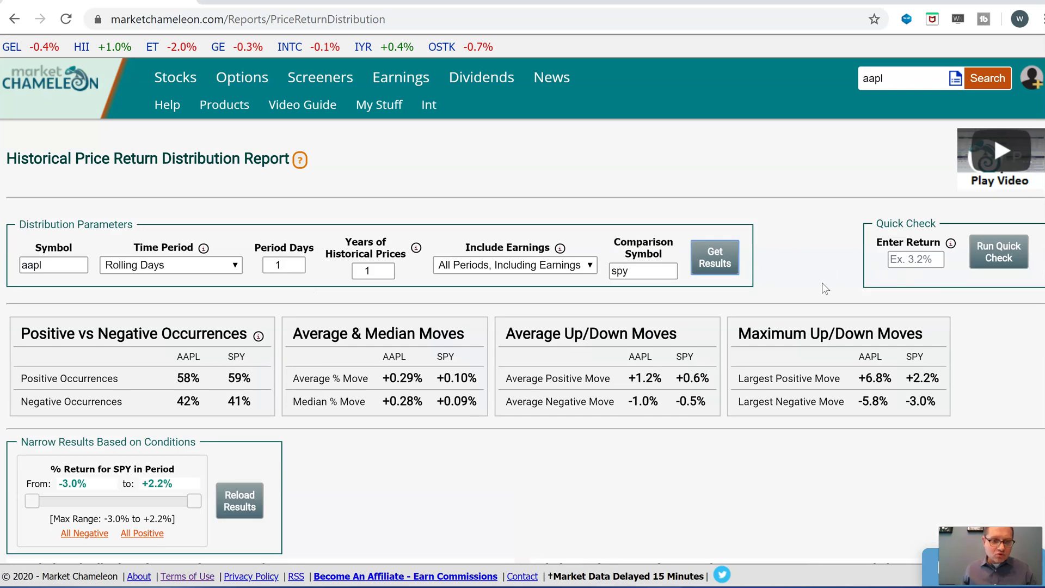
# - Review the 1-year results: AAPL 58% positive, SPY 41% negative, and AAPL's average and median moves
pyautogui.scroll(-3, 246, 230)
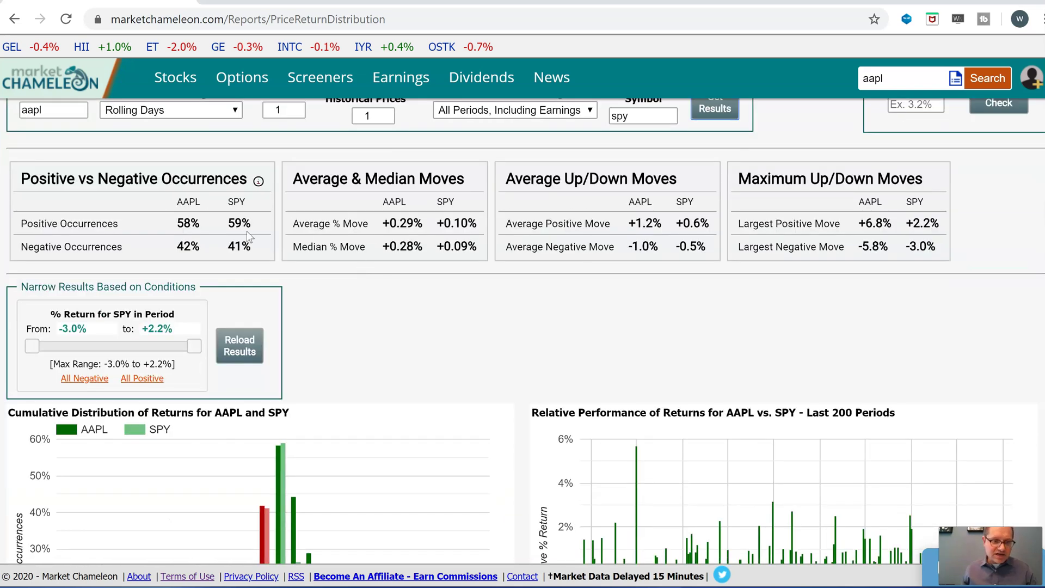
pyautogui.doubleClick(184, 224)
pyautogui.moveTo(248, 246); pyautogui.dragTo(207, 247)
pyautogui.moveTo(423, 224); pyautogui.dragTo(382, 246)
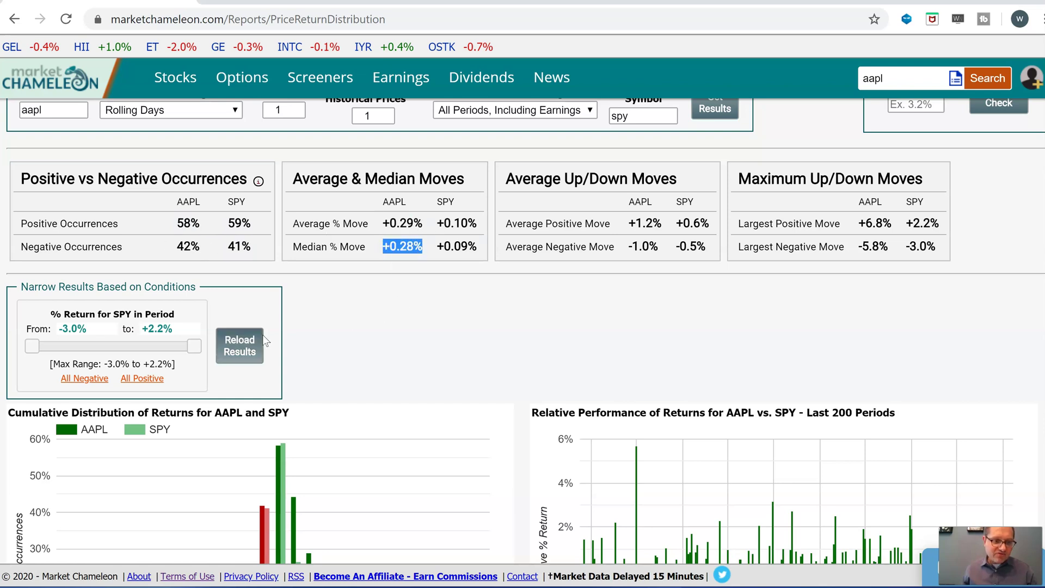
# - Narrow SPY's return range to -3.0% through -0.4% and reload the results
pyautogui.moveTo(191, 345); pyautogui.dragTo(116, 348)
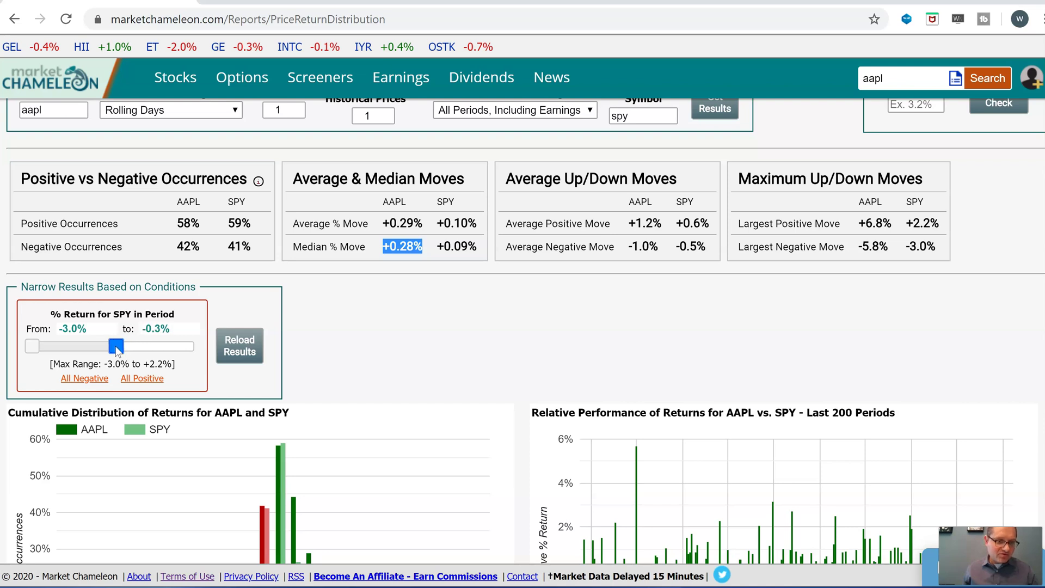
pyautogui.moveTo(117, 349)
pyautogui.mouseDown()
pyautogui.moveTo(194, 349)
pyautogui.moveTo(114, 352)
pyautogui.mouseUp()
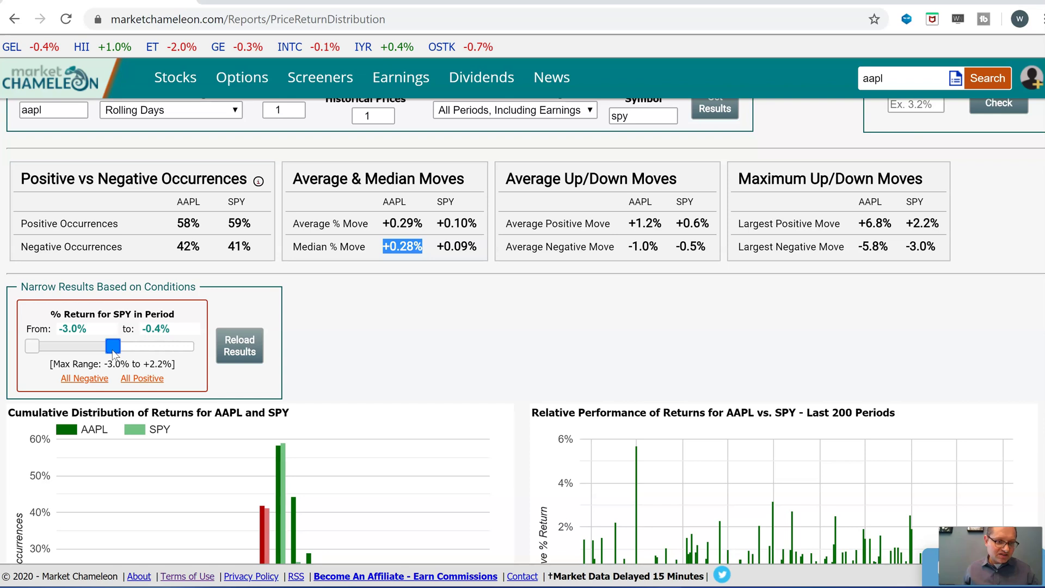
pyautogui.click(85, 330)
pyautogui.click(164, 330)
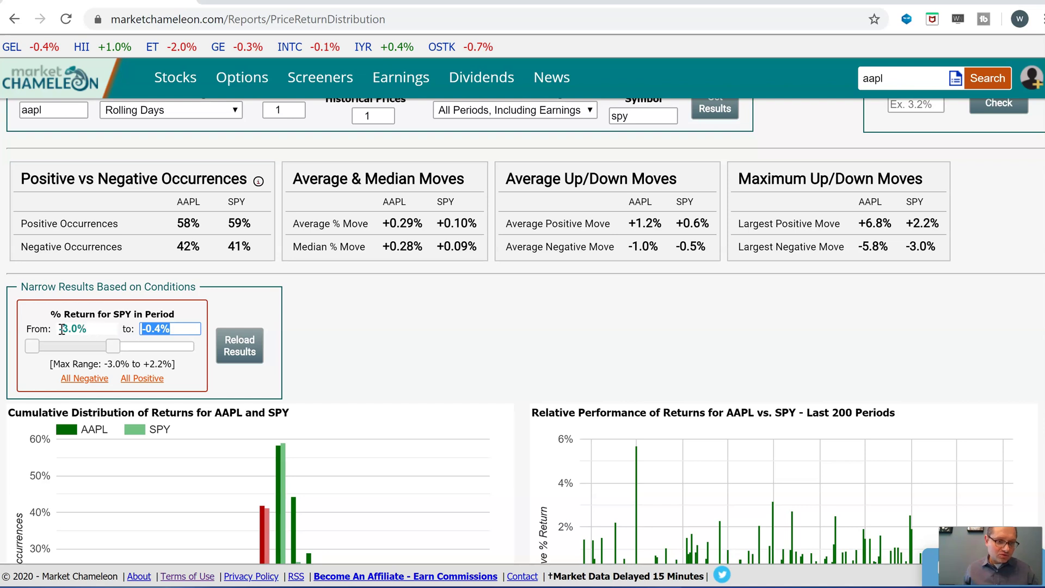
pyautogui.click(247, 355)
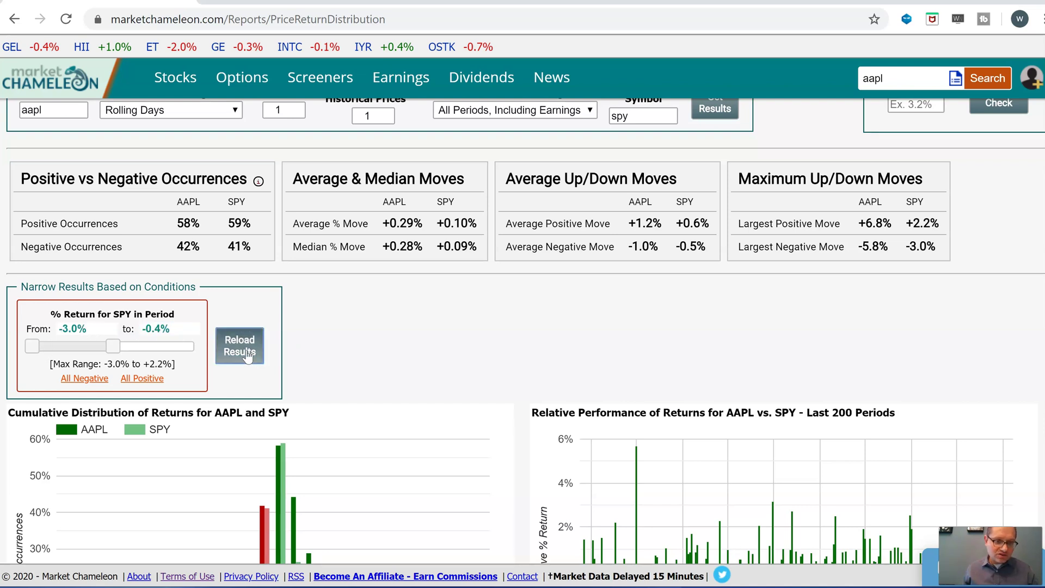
# - Highlight AAPL's 18% positive days, SPY's 100% negative, and average moves of -1.12% versus -0.97%
pyautogui.doubleClick(187, 225)
pyautogui.doubleClick(252, 246)
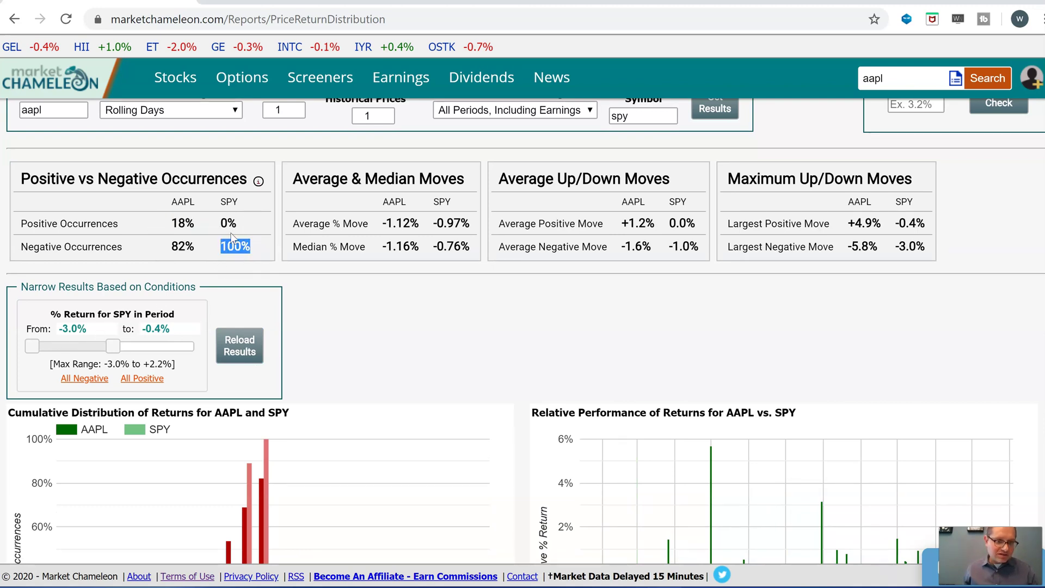
pyautogui.moveTo(197, 224); pyautogui.dragTo(173, 227)
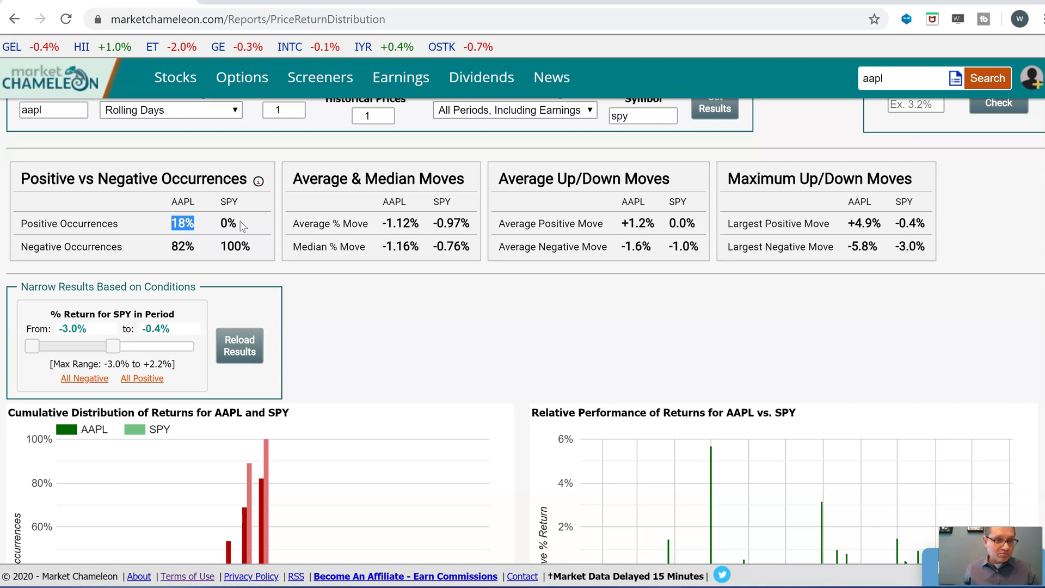
pyautogui.moveTo(422, 224); pyautogui.dragTo(381, 226)
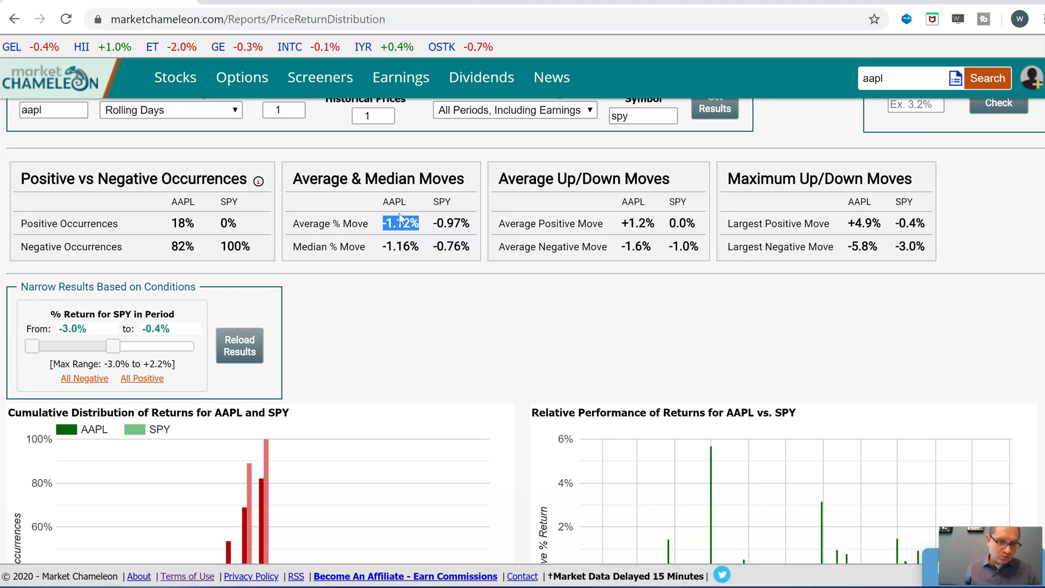
pyautogui.moveTo(472, 225); pyautogui.dragTo(434, 226)
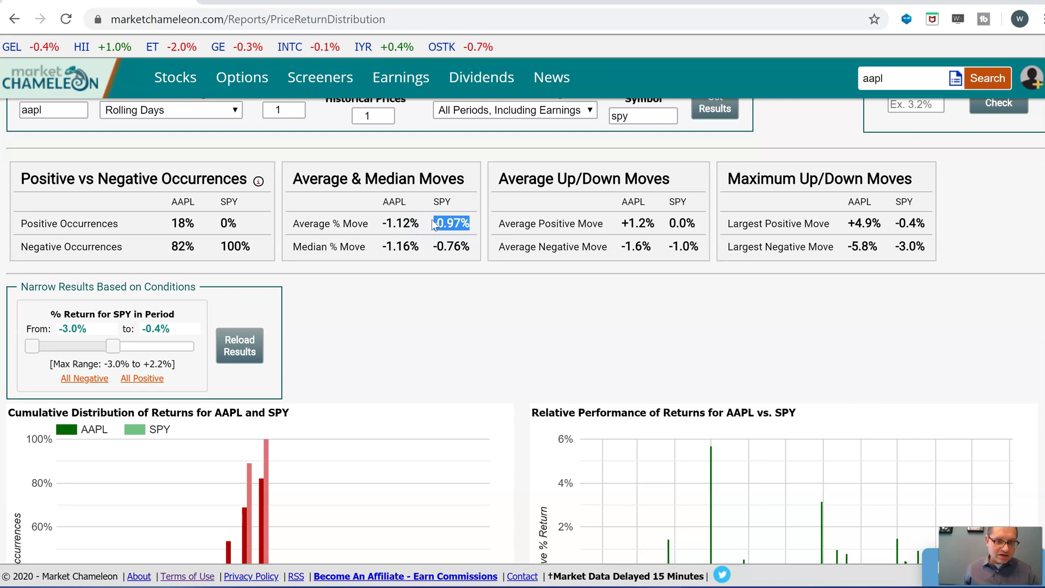
pyautogui.scroll(-10, 868, 264)
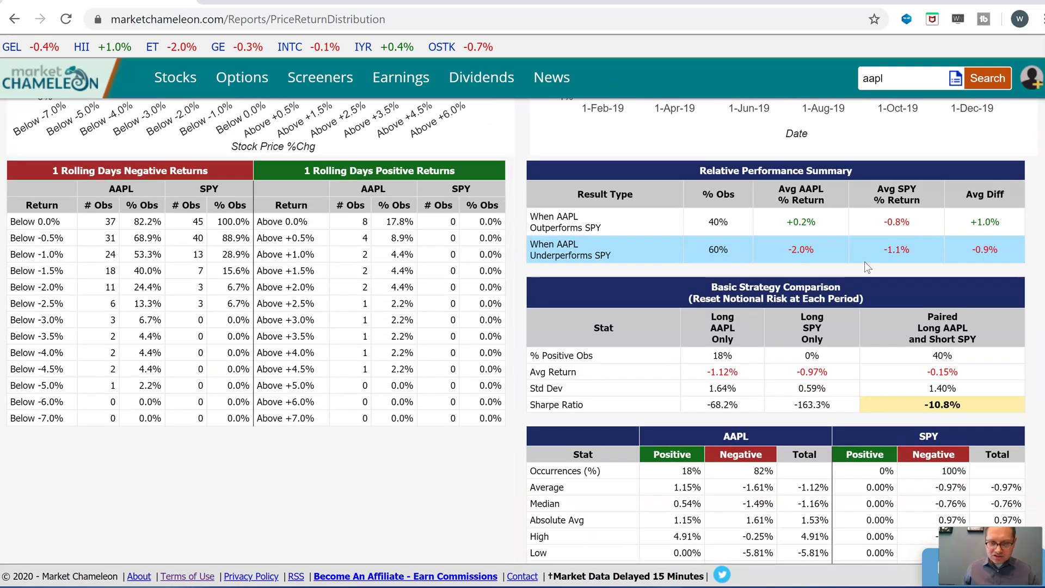
pyautogui.scroll(-1, 865, 262)
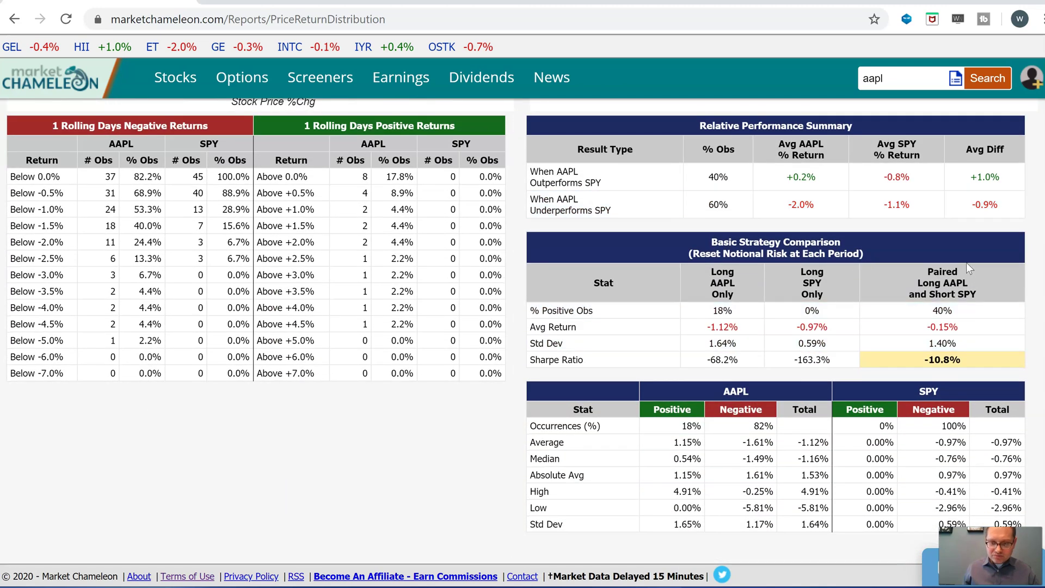
pyautogui.moveTo(955, 327); pyautogui.dragTo(705, 327)
pyautogui.moveTo(835, 325); pyautogui.dragTo(800, 326)
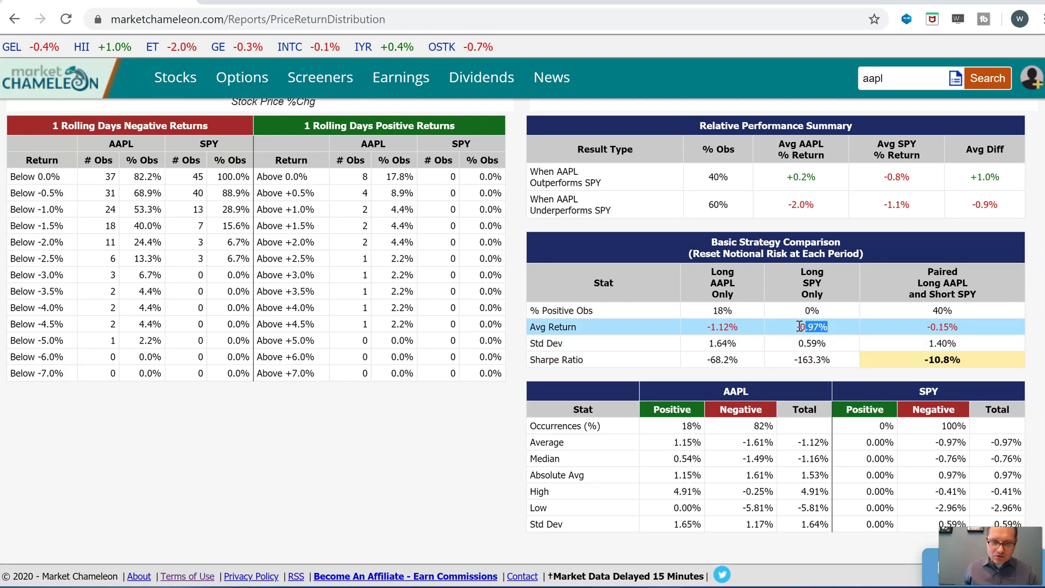
pyautogui.moveTo(961, 326); pyautogui.dragTo(926, 326)
pyautogui.moveTo(966, 360); pyautogui.dragTo(913, 361)
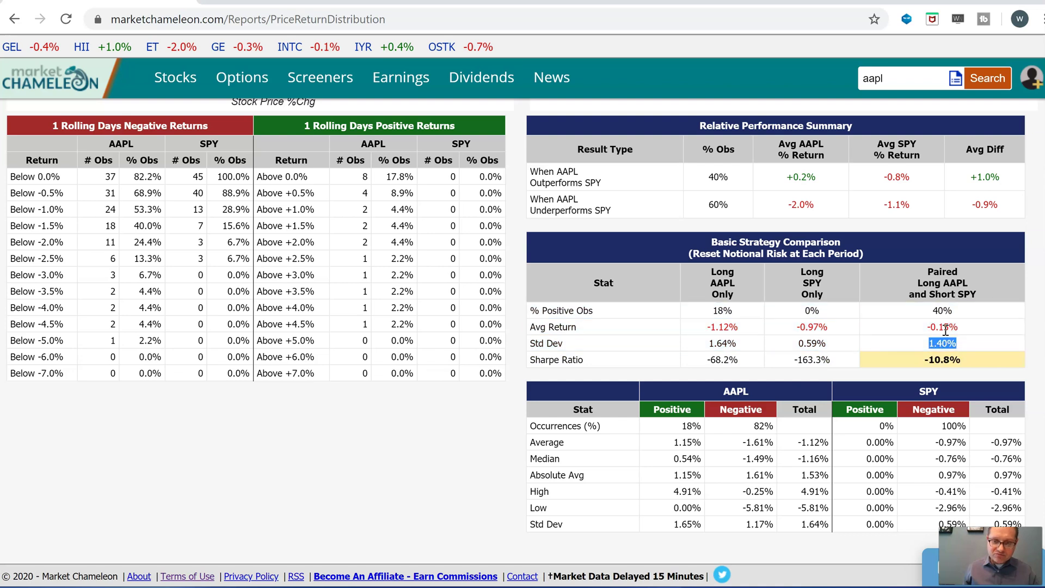
pyautogui.moveTo(961, 361); pyautogui.dragTo(924, 332)
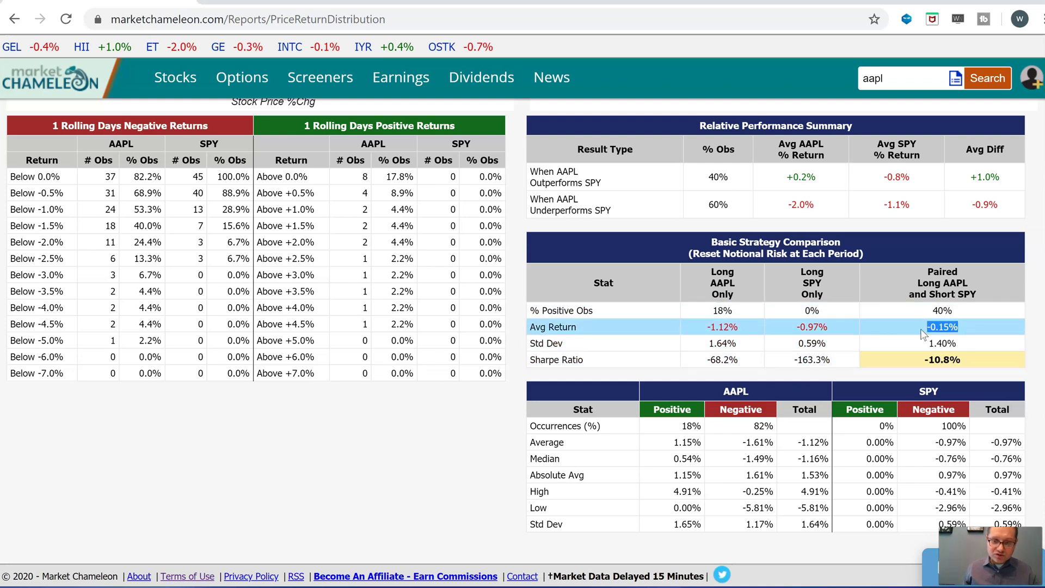
pyautogui.moveTo(742, 329); pyautogui.dragTo(701, 332)
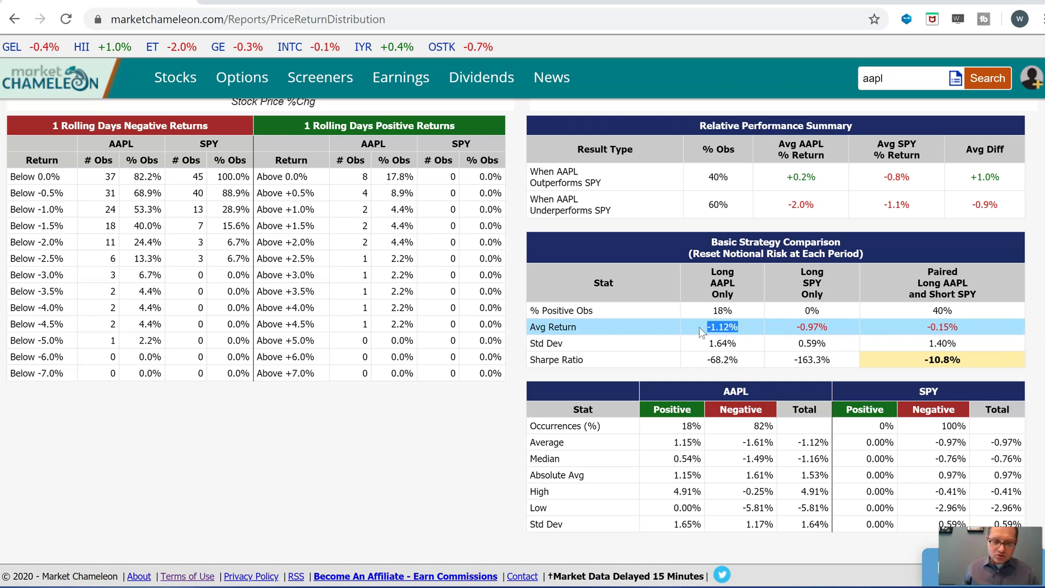
pyautogui.moveTo(977, 332); pyautogui.dragTo(925, 328)
pyautogui.moveTo(967, 361); pyautogui.dragTo(922, 360)
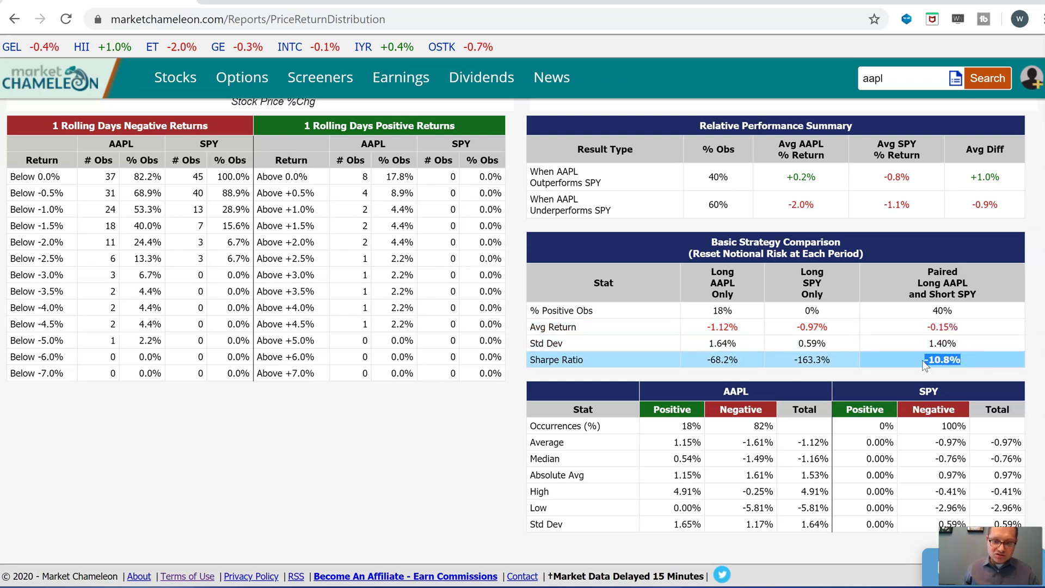